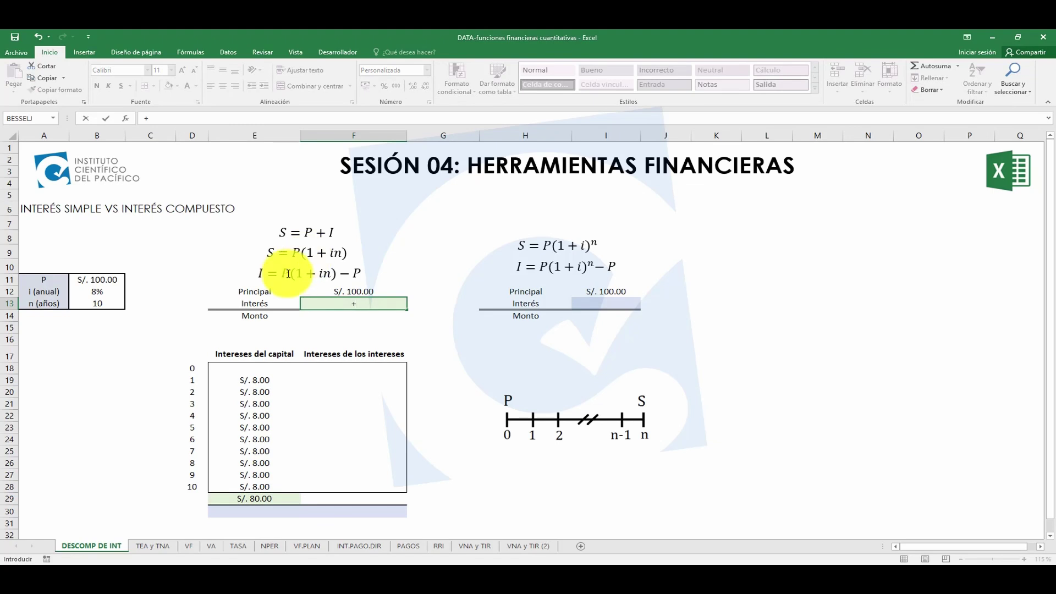
- Calculate the simple interest in F13 with the formula +B11*(1+B12*B13)-B11
drag(286, 272, 364, 274)
click(345, 297)
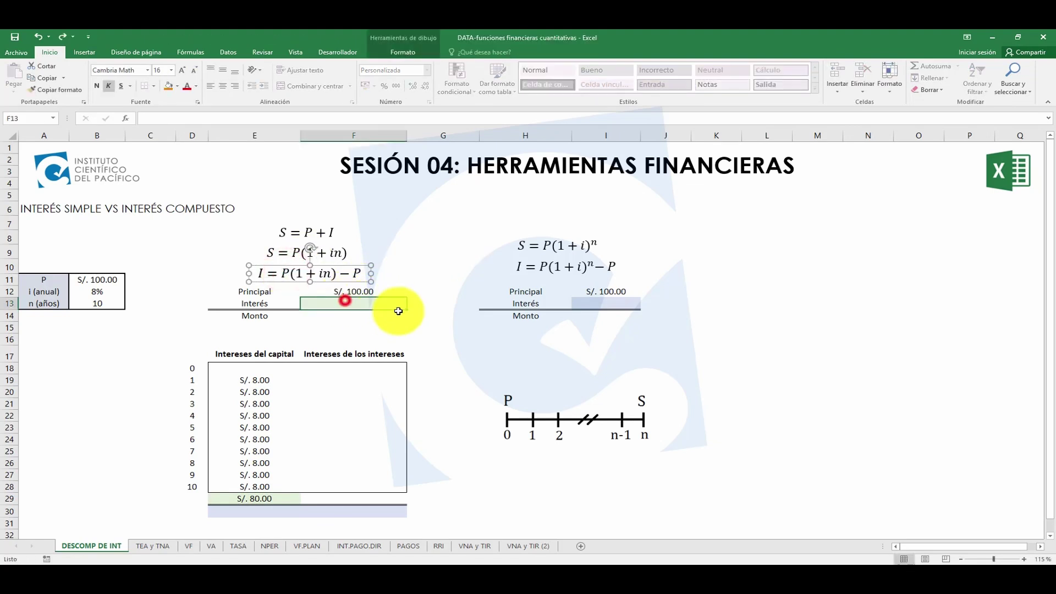
text(+B11)
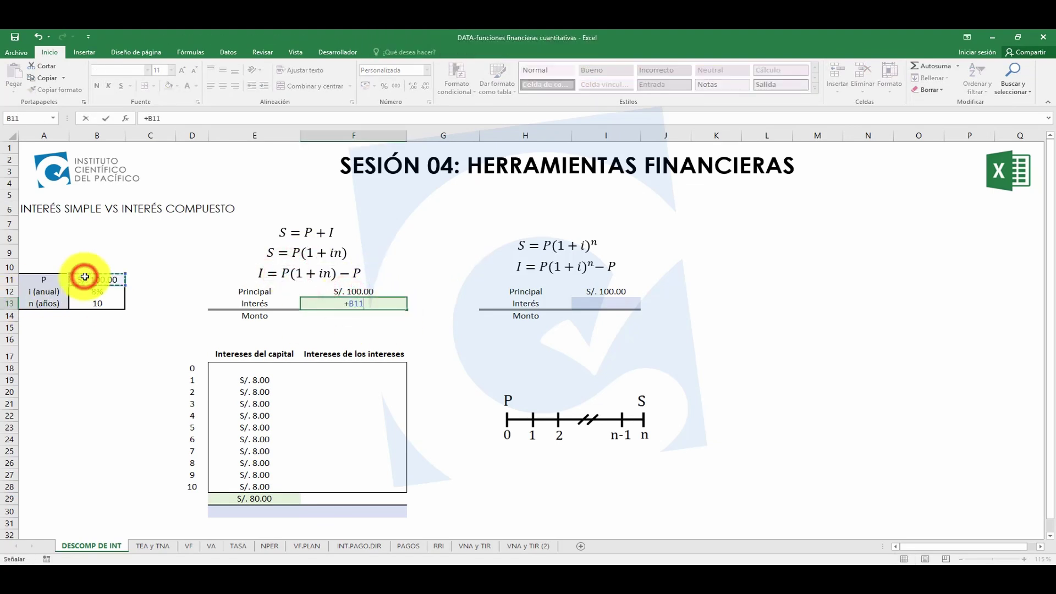
text(*)
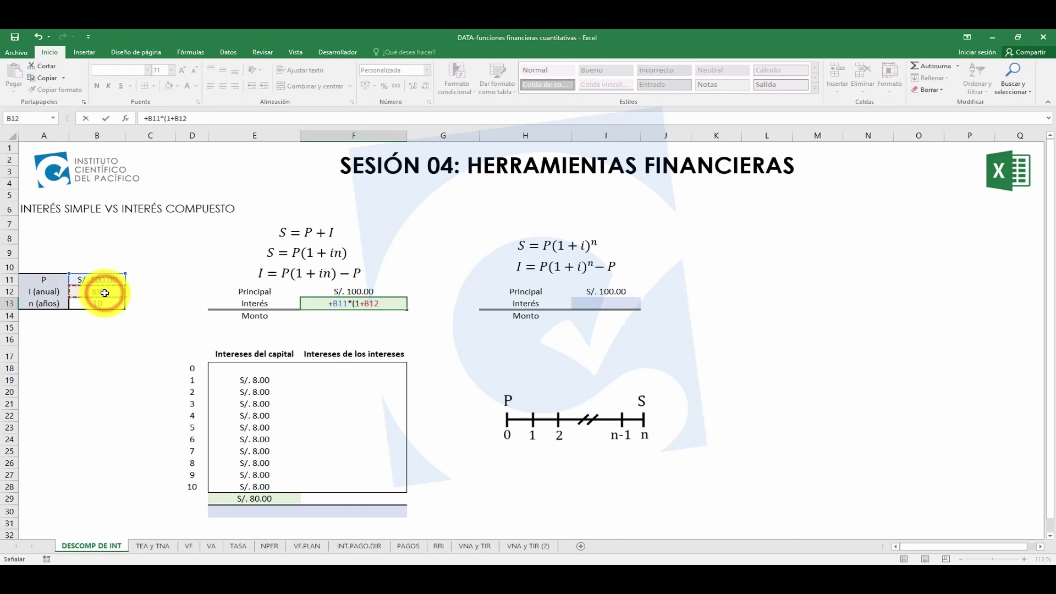
text(*)
text())
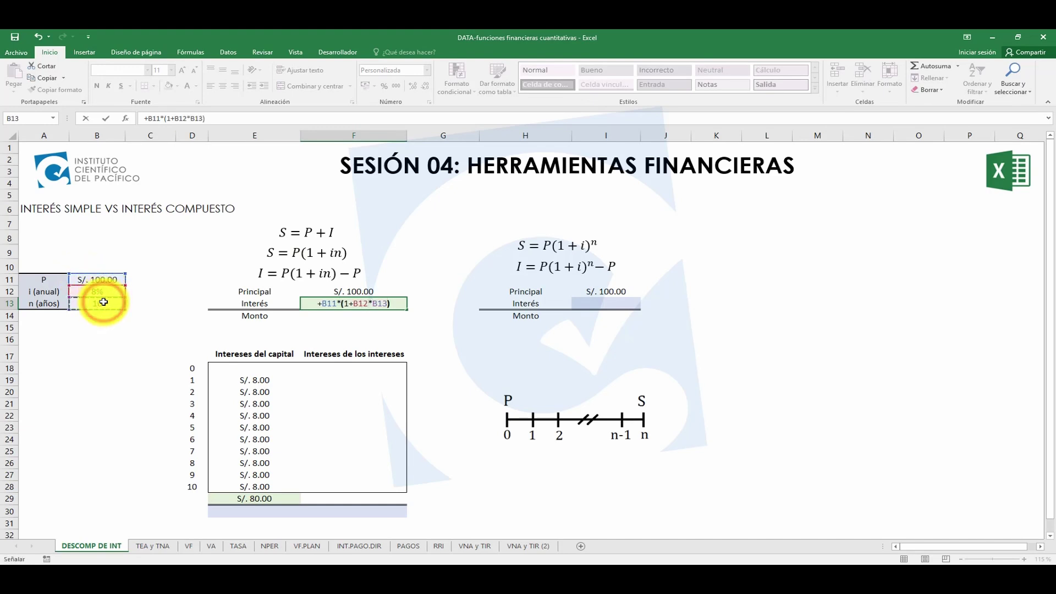
text(-)
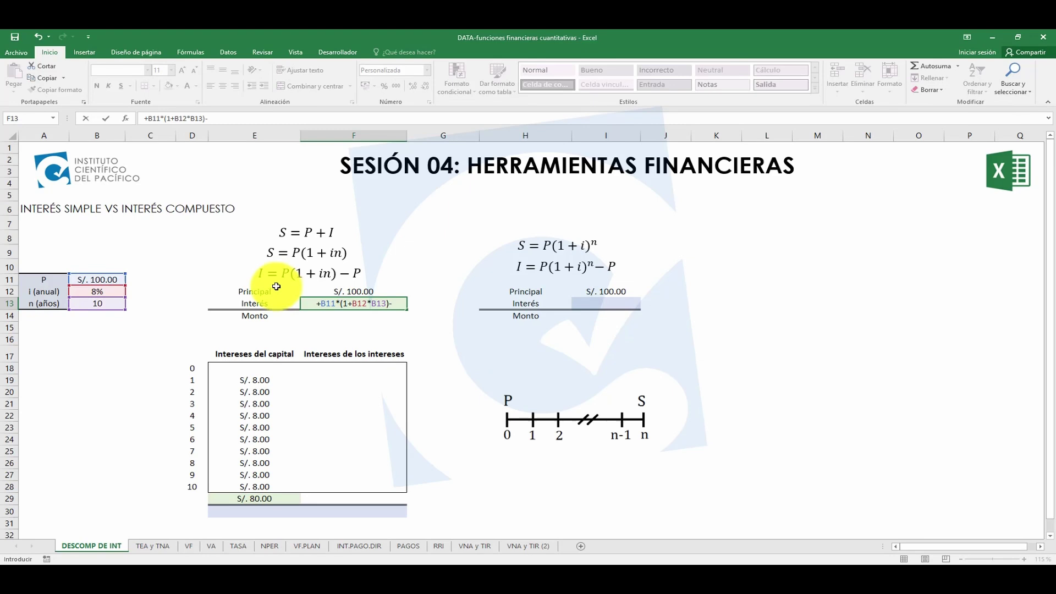
click(358, 291)
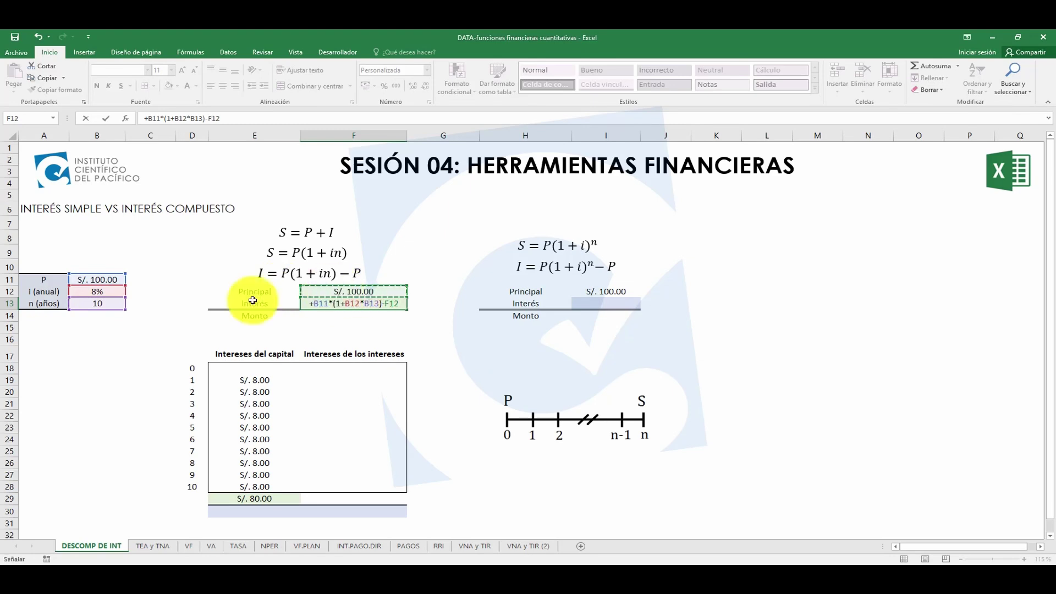
click(112, 278)
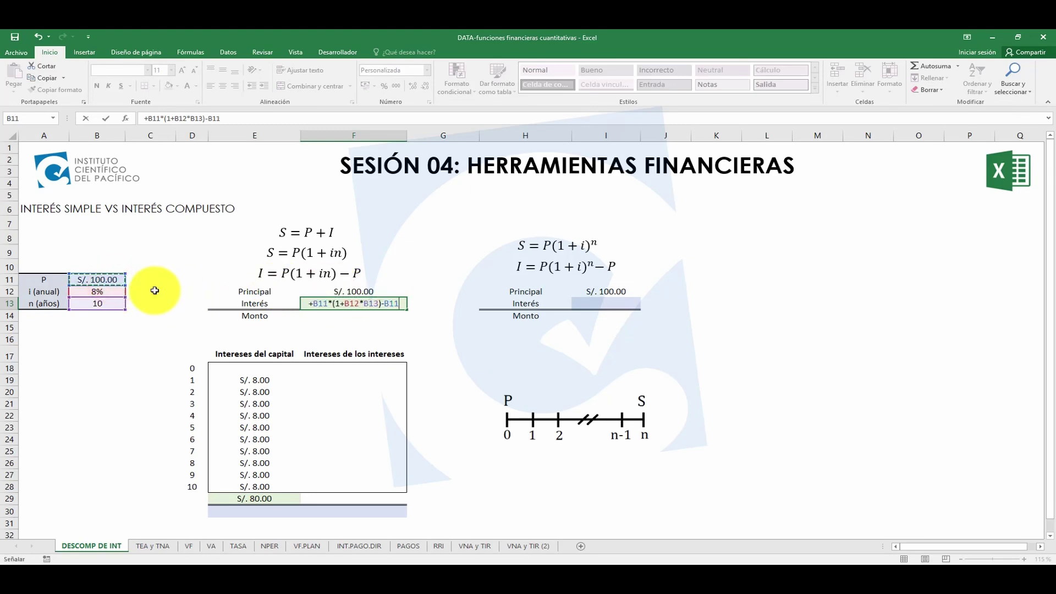
key(Return)
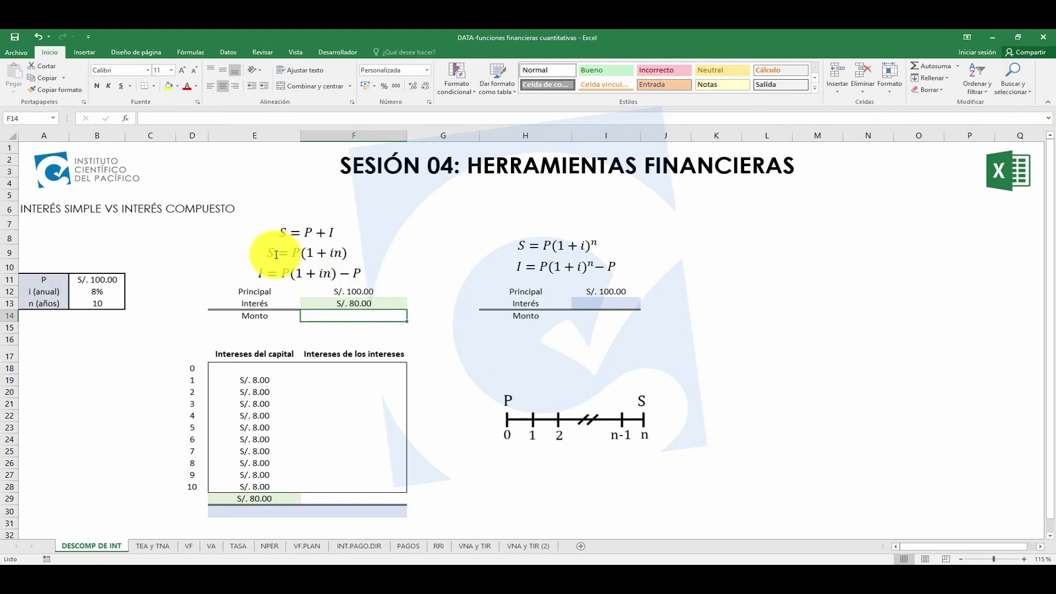
- Calculate the simple-interest Monto in F14 with +B11*(1+B12*B13), and check it against the Principal and Interés cells above
text(+B11*(1+B12)
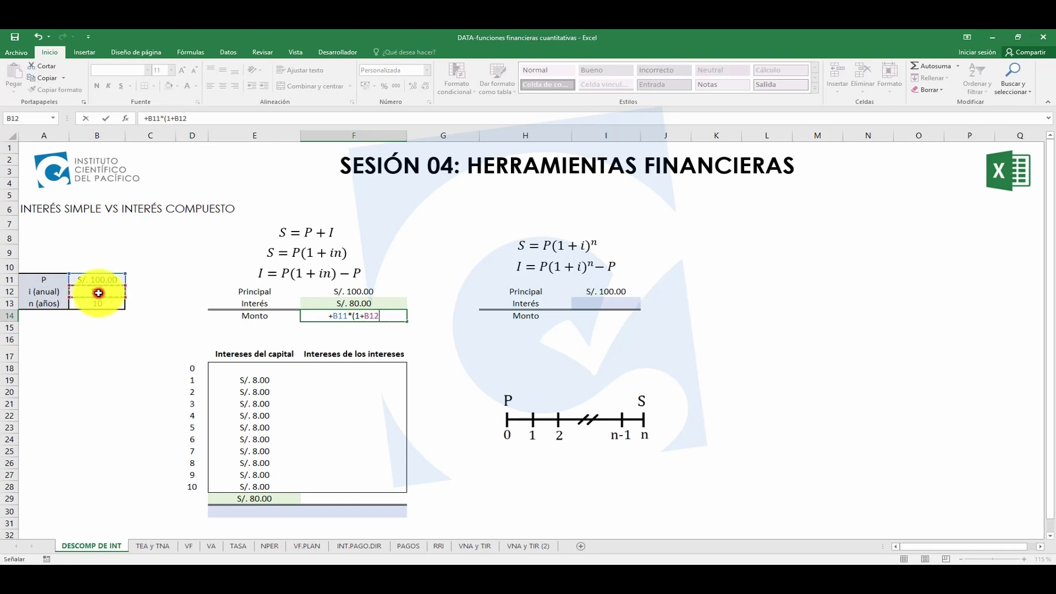
text(*)
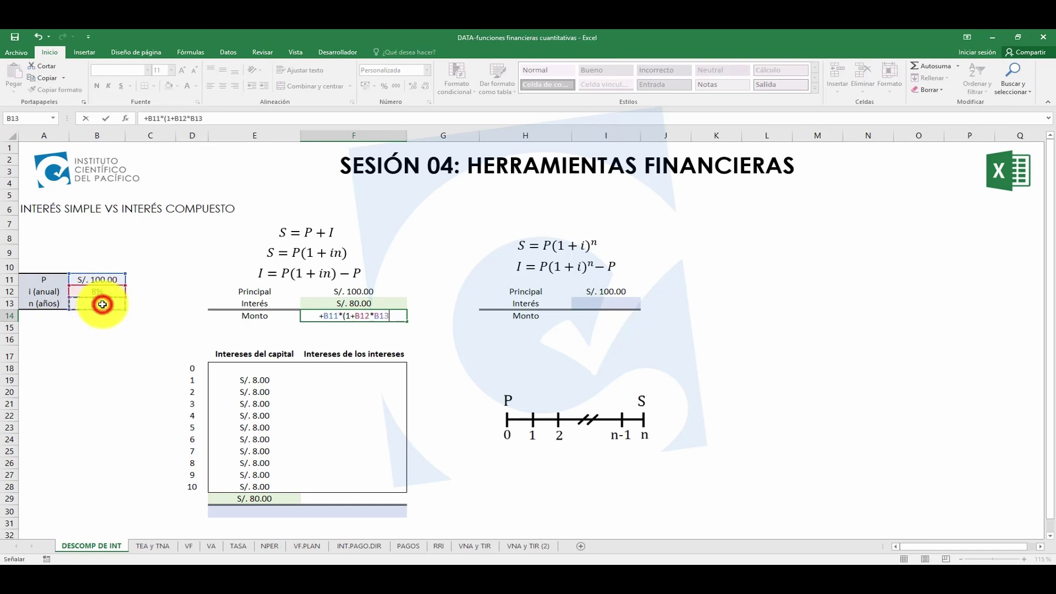
key(Return)
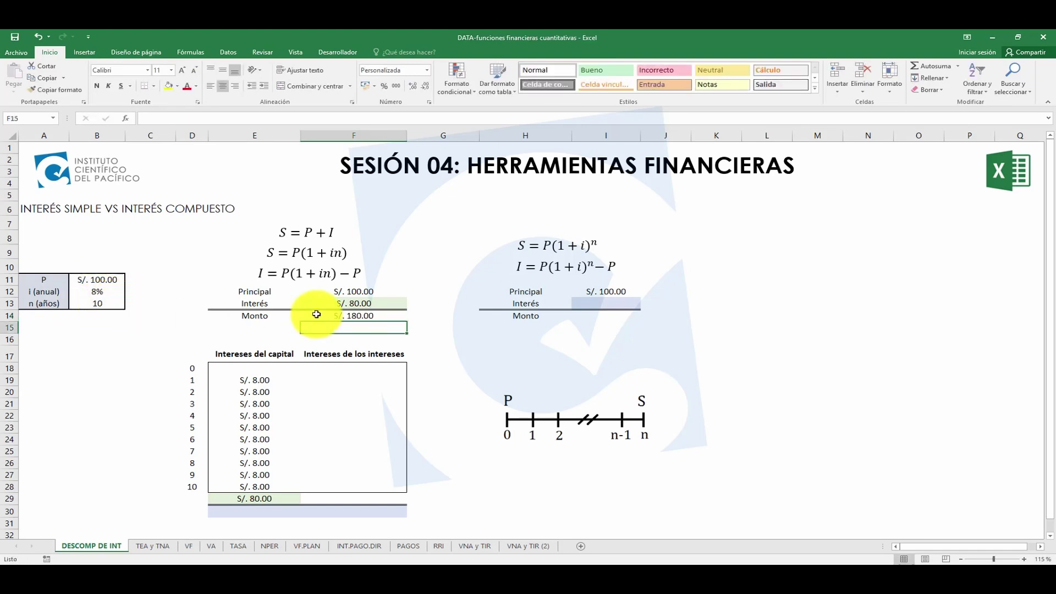
click(355, 314)
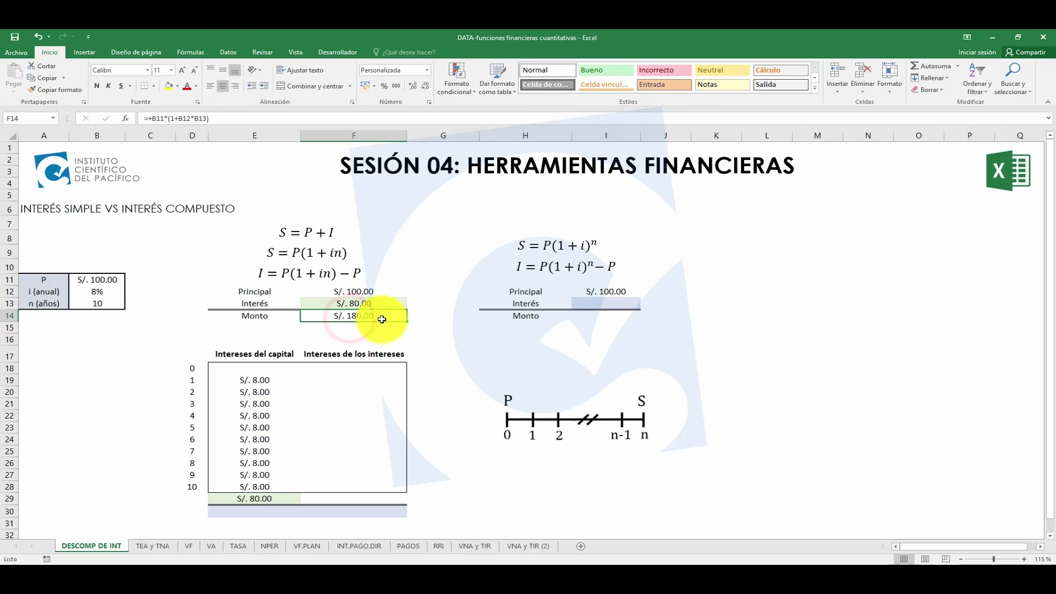
click(371, 292)
click(372, 303)
click(377, 313)
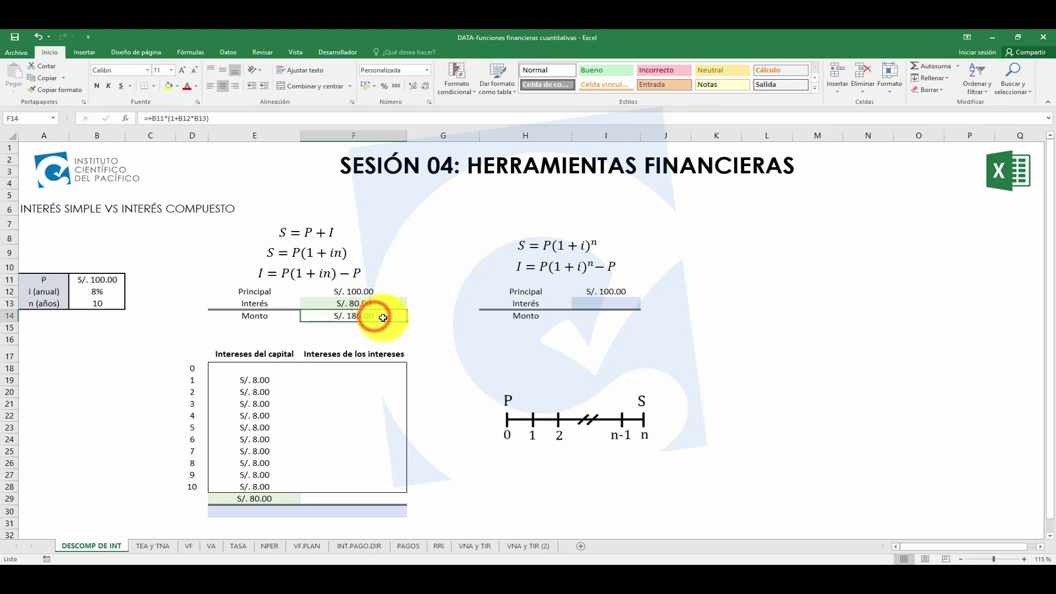
- Examine the yearly entries under Intereses del capital in E19:E28 and the principal and annual rate in B11:B12 they use
click(245, 383)
click(245, 392)
click(246, 404)
click(246, 415)
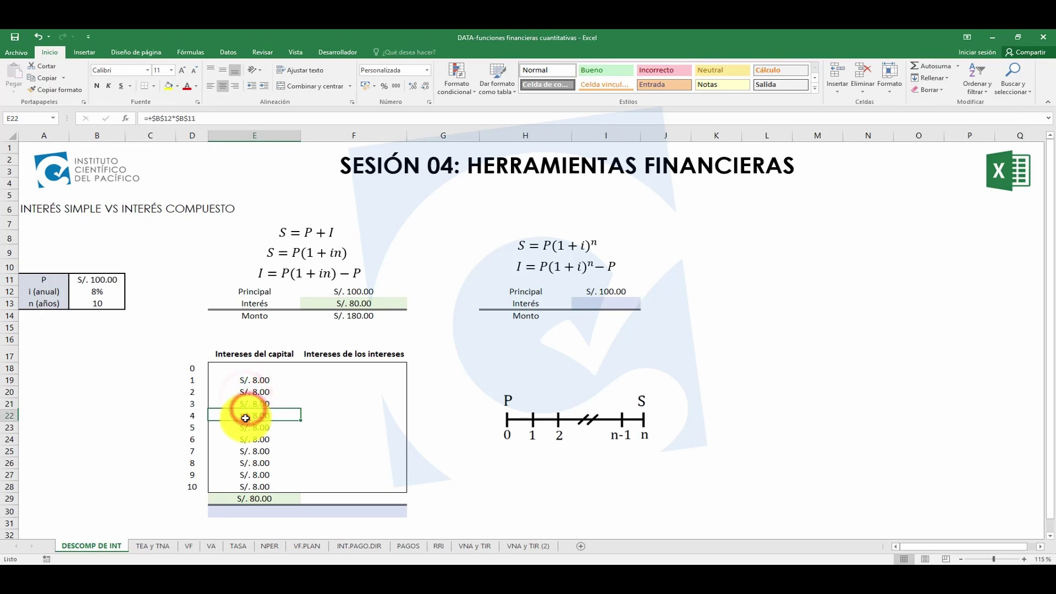
click(246, 429)
click(247, 440)
click(247, 451)
click(247, 463)
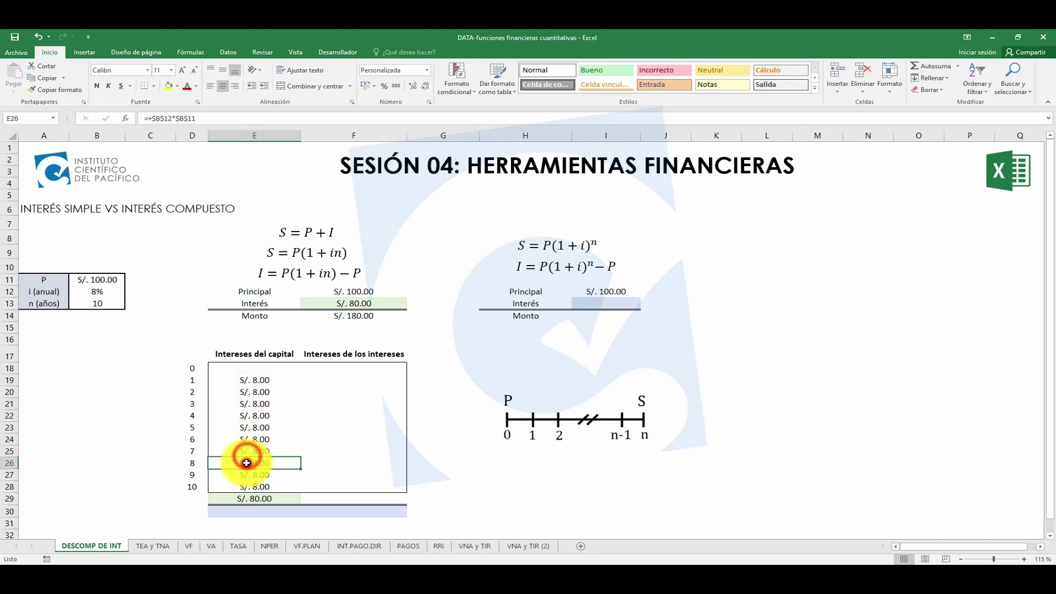
click(246, 476)
click(246, 485)
drag(99, 292, 94, 281)
click(248, 382)
click(252, 391)
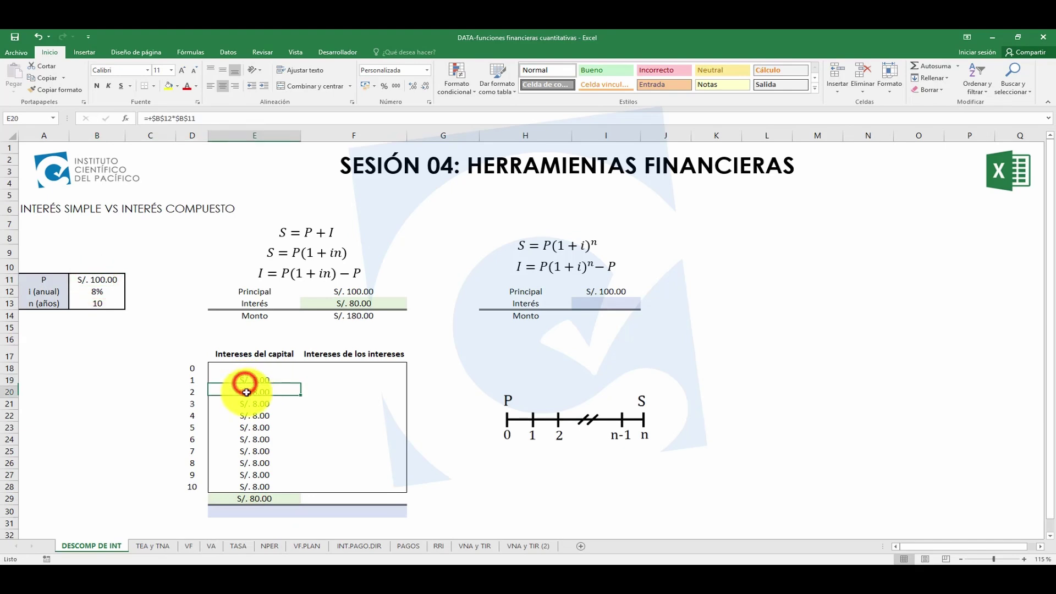
click(244, 405)
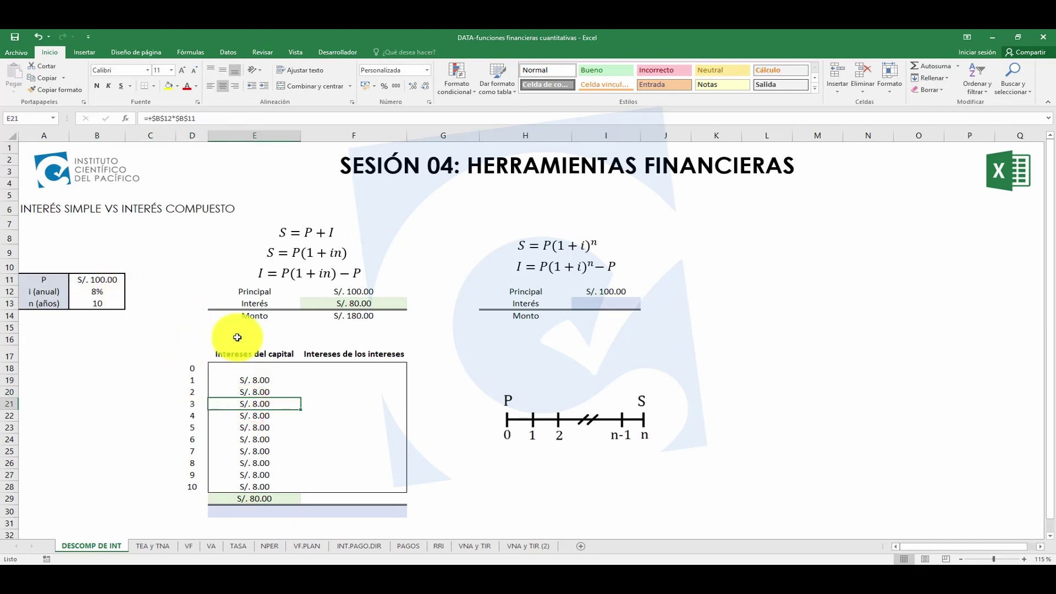
- Compare the yearly Intereses del capital entries with the Intereses de los intereses column, starting from year 1
click(436, 420)
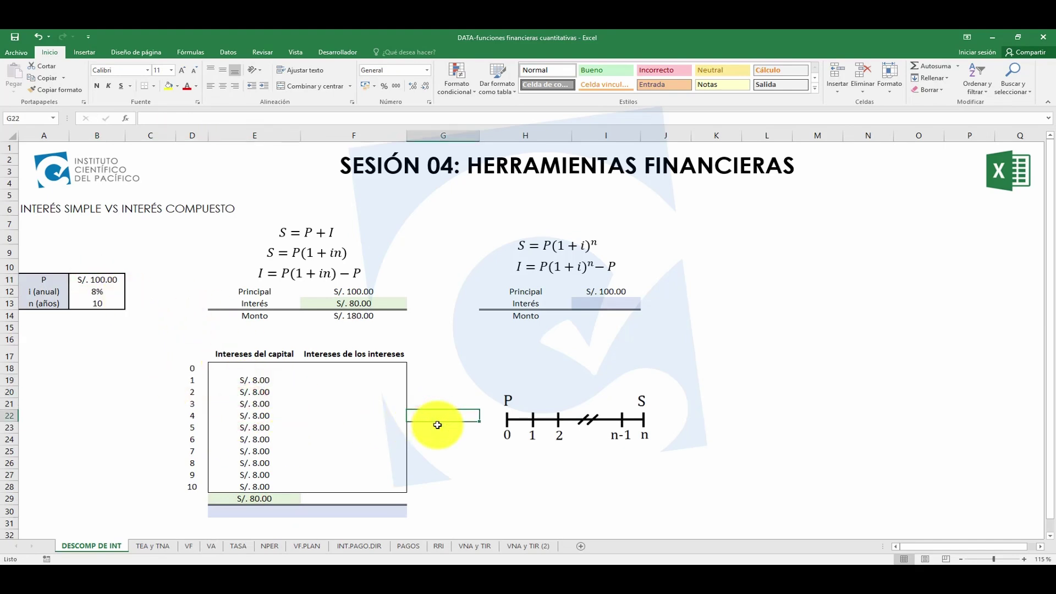
click(330, 380)
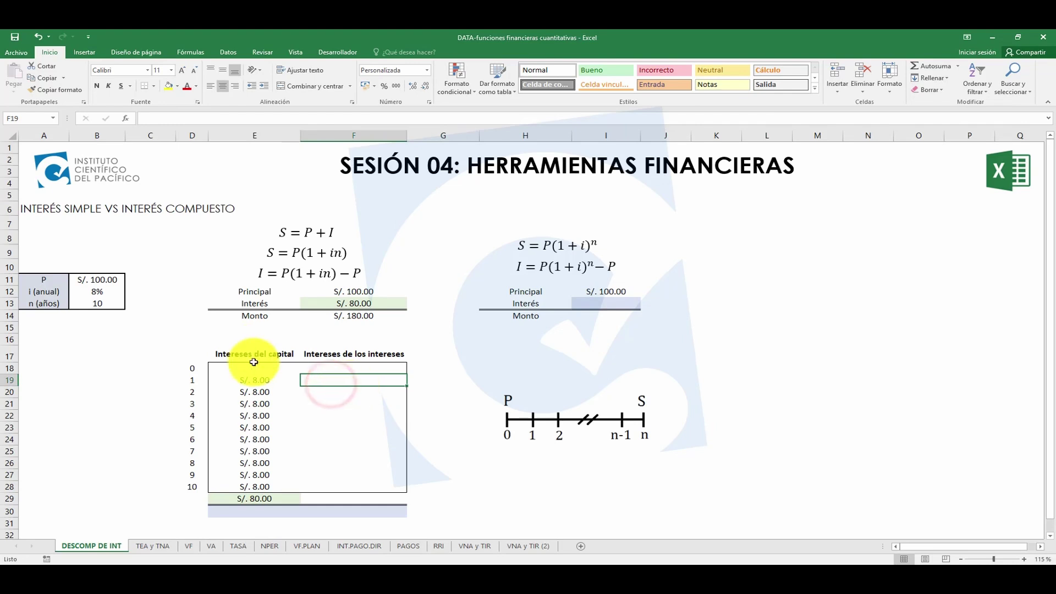
click(256, 381)
click(257, 414)
click(257, 380)
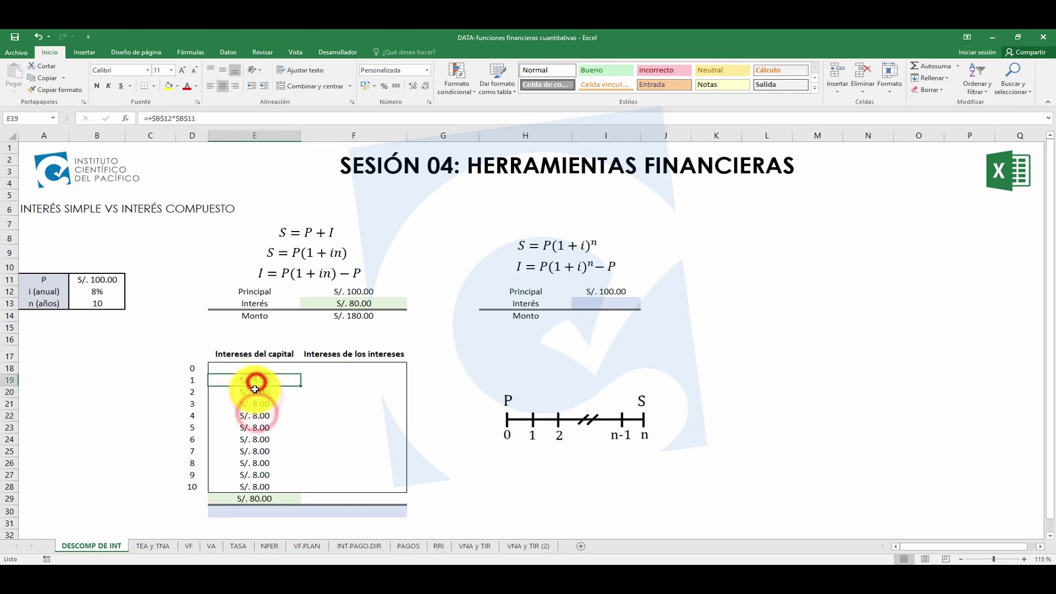
click(255, 405)
click(255, 389)
click(254, 419)
click(252, 429)
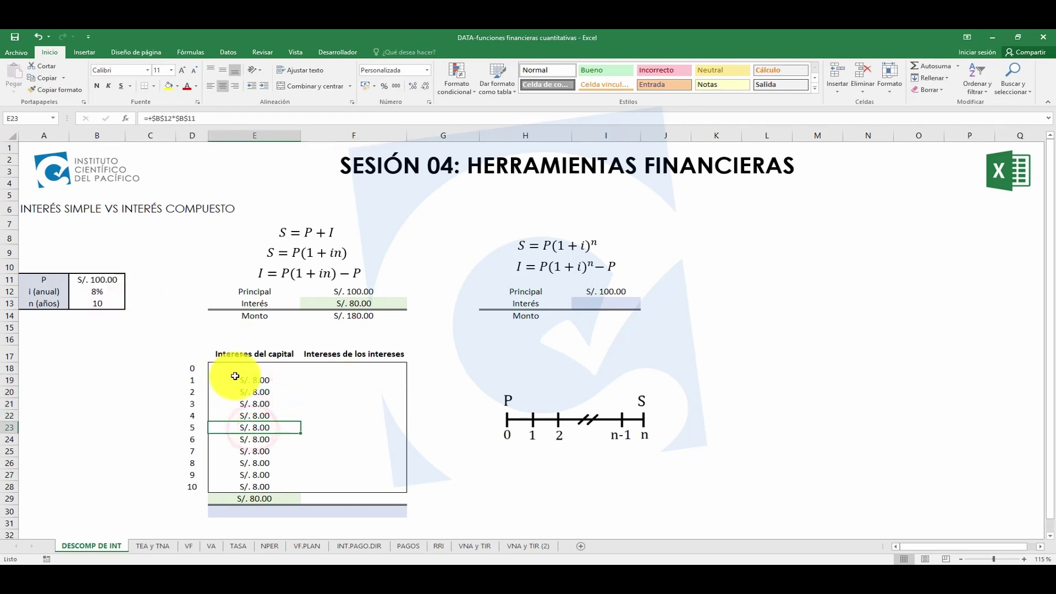
click(259, 380)
click(257, 391)
click(257, 407)
click(257, 427)
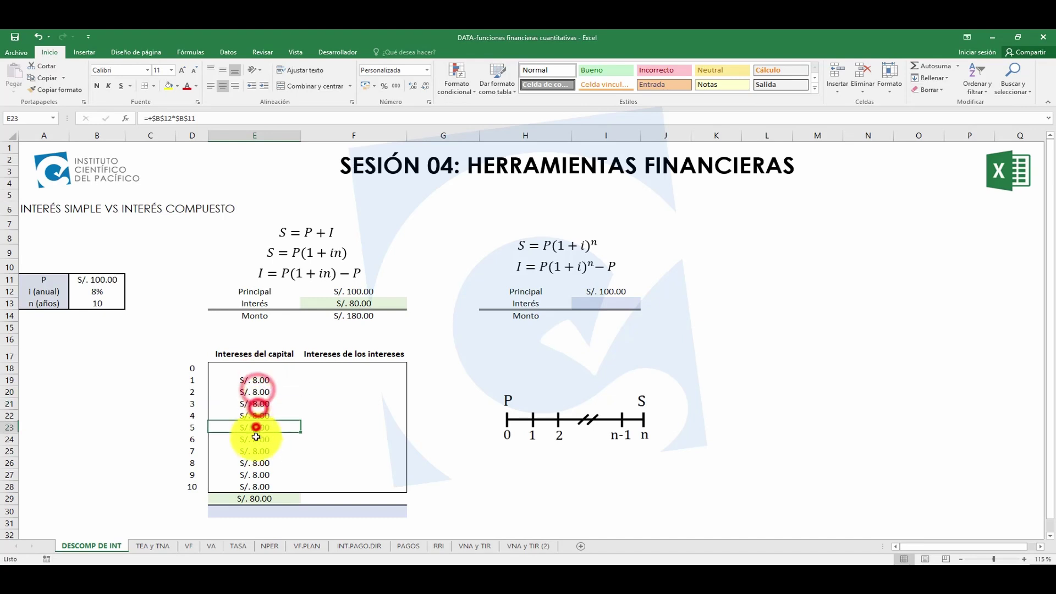
click(258, 449)
click(264, 475)
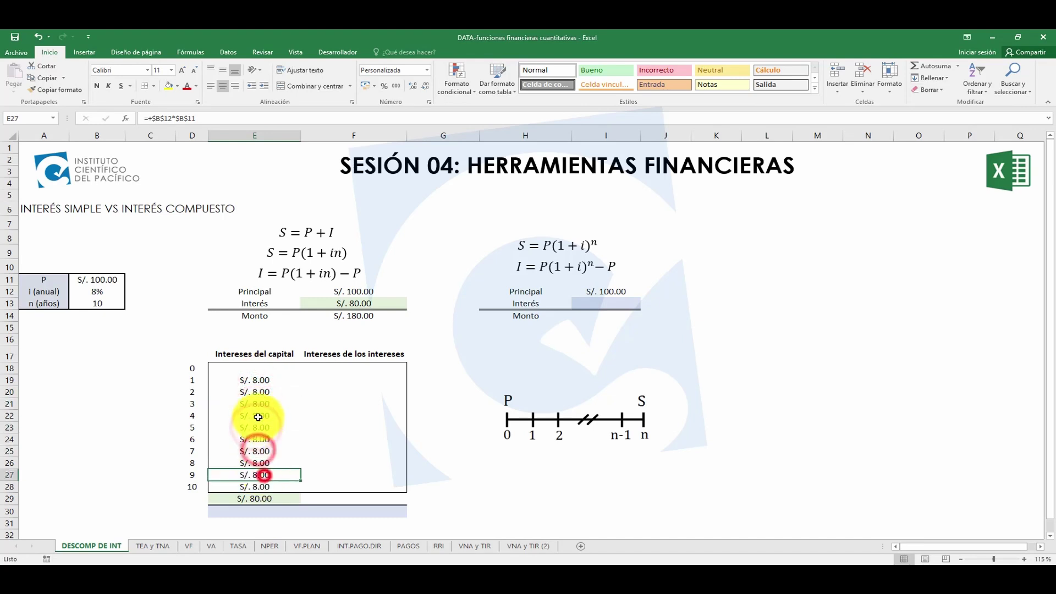
click(271, 381)
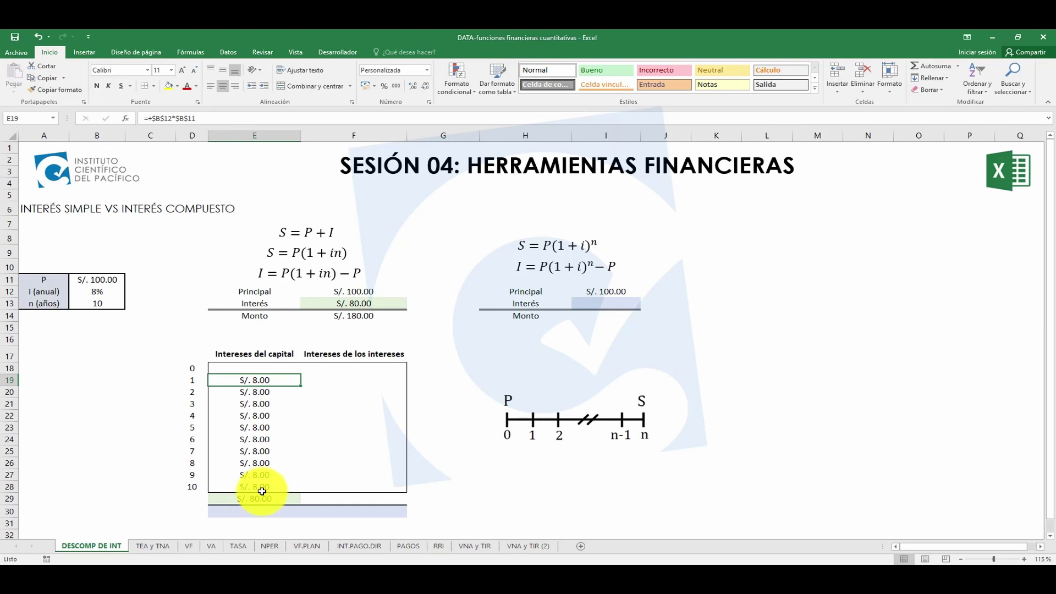
click(342, 379)
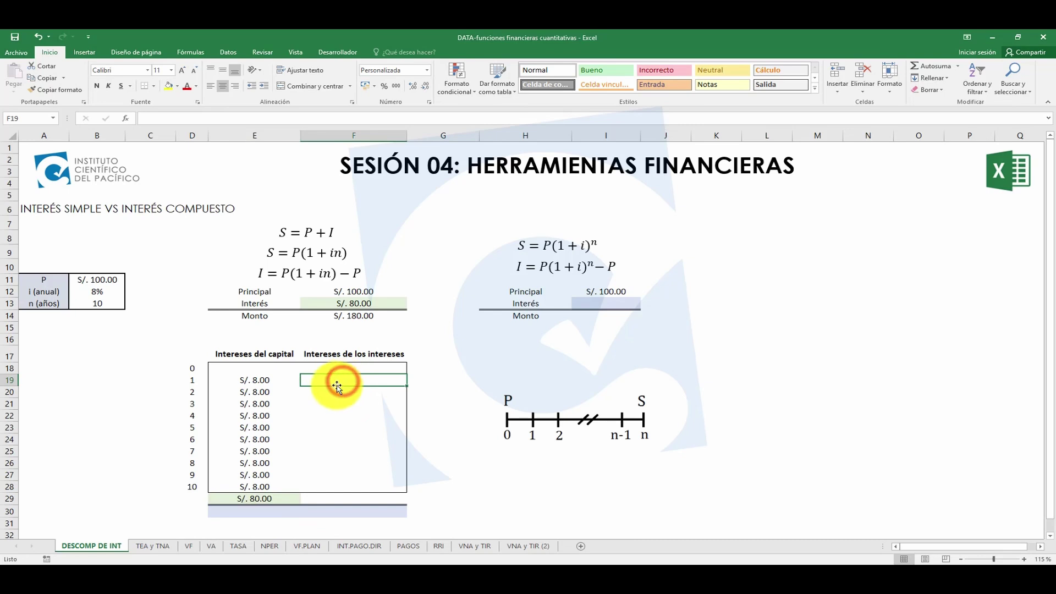
click(264, 381)
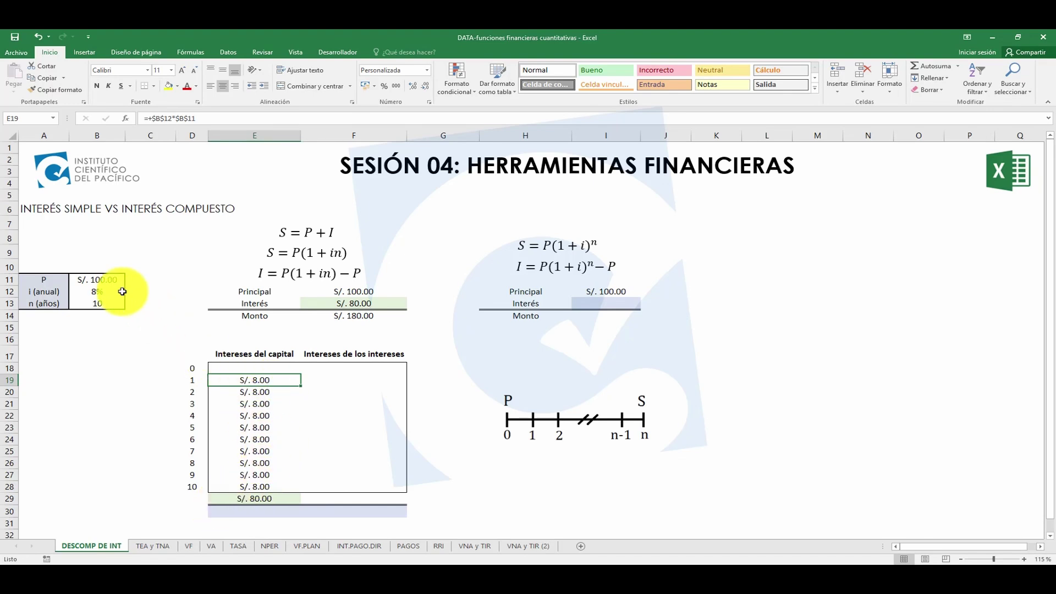
click(99, 279)
click(260, 390)
click(254, 381)
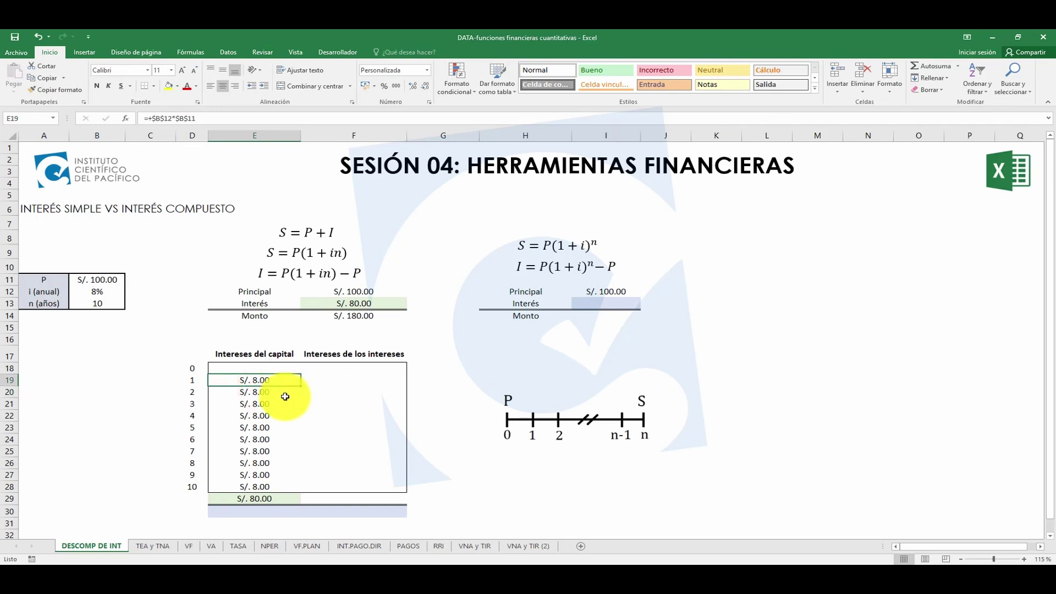
click(348, 381)
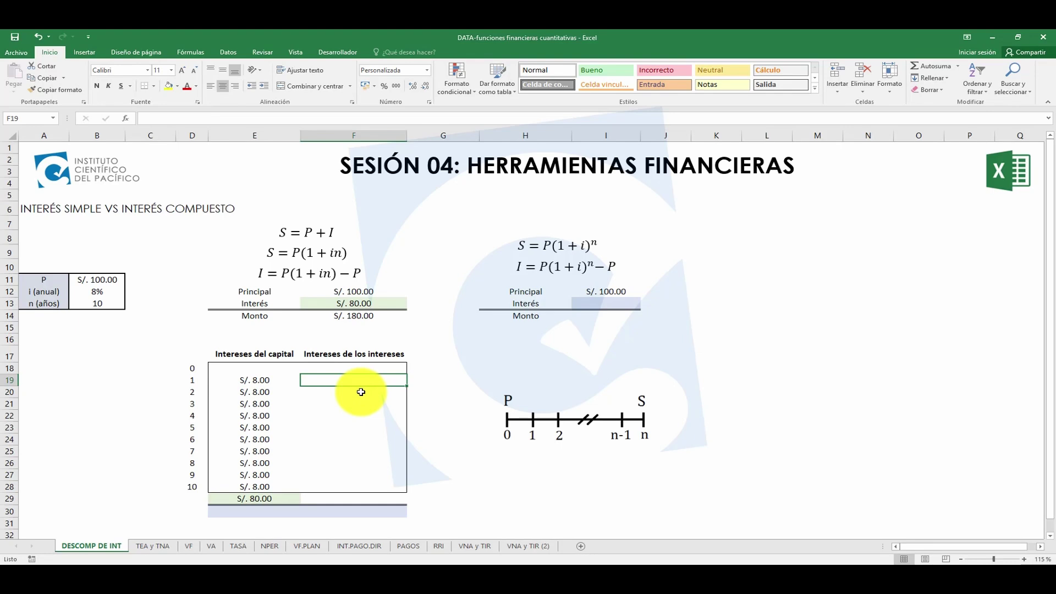
- Examine the compound interest equation I = P(1+i)^n − P and the yearly capital interests that can take the place of P
drag(520, 266, 665, 264)
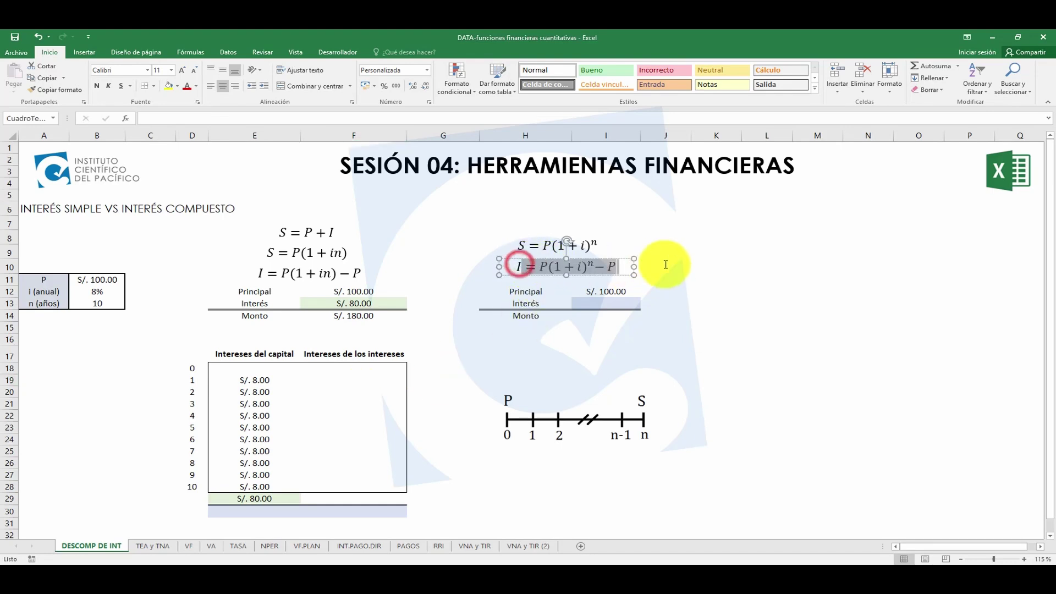
click(712, 289)
click(541, 265)
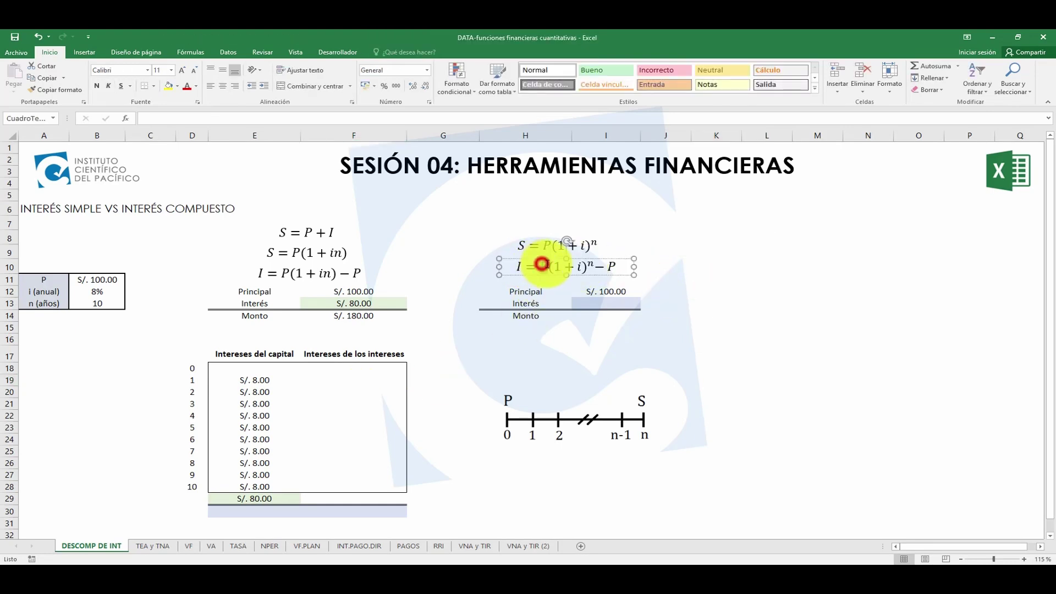
click(766, 352)
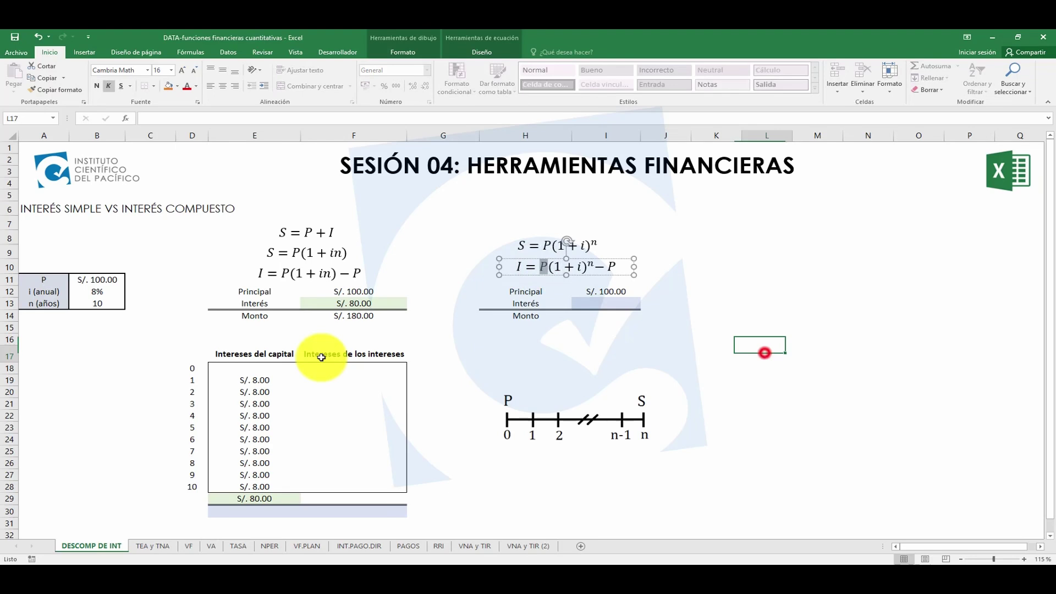
click(252, 376)
click(256, 391)
click(257, 406)
click(258, 428)
click(253, 452)
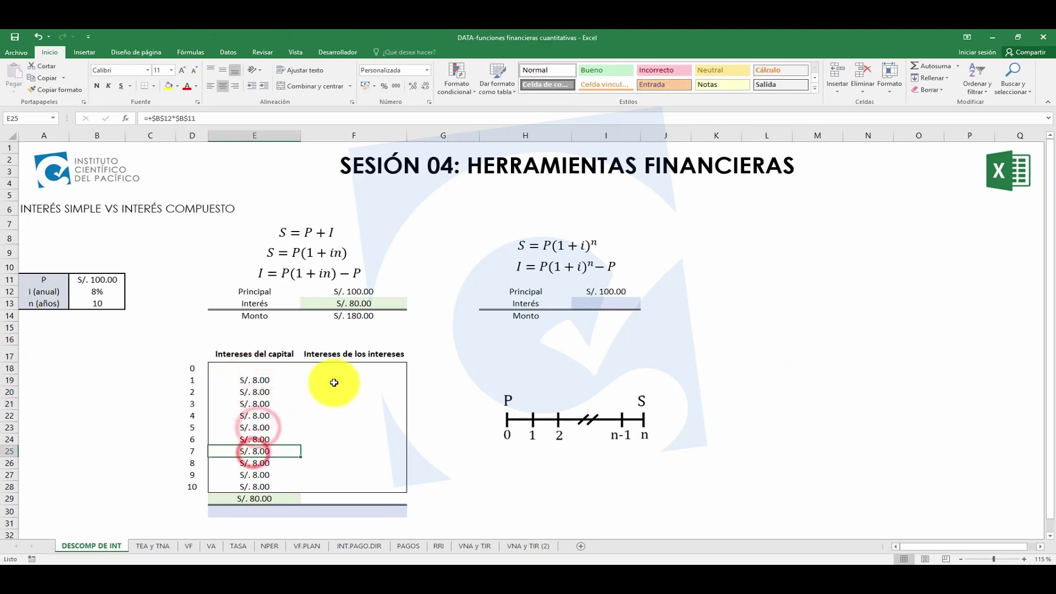
- Enter the year 1 compounding formula +E19*(1+$B$12)^($B$13-D19) in F19 under Intereses de los intereses
click(334, 382)
text(+)
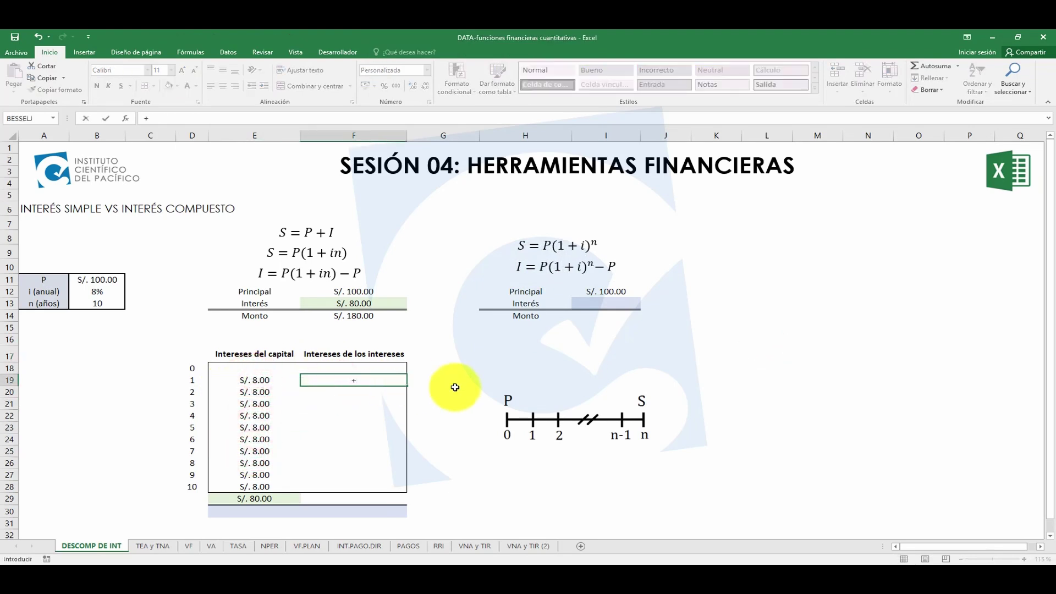
click(269, 381)
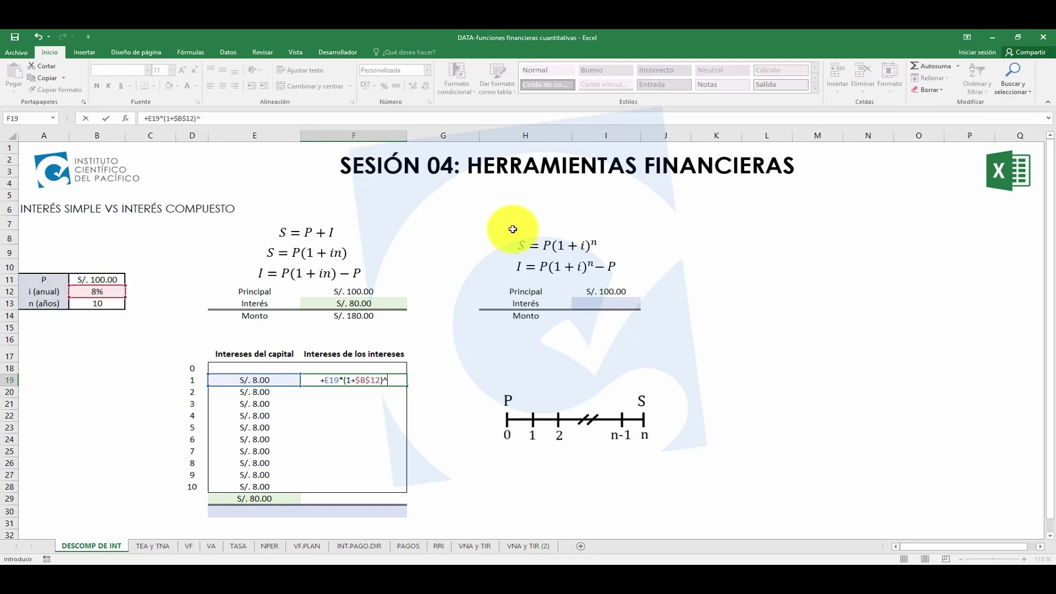
key(BackSpace)
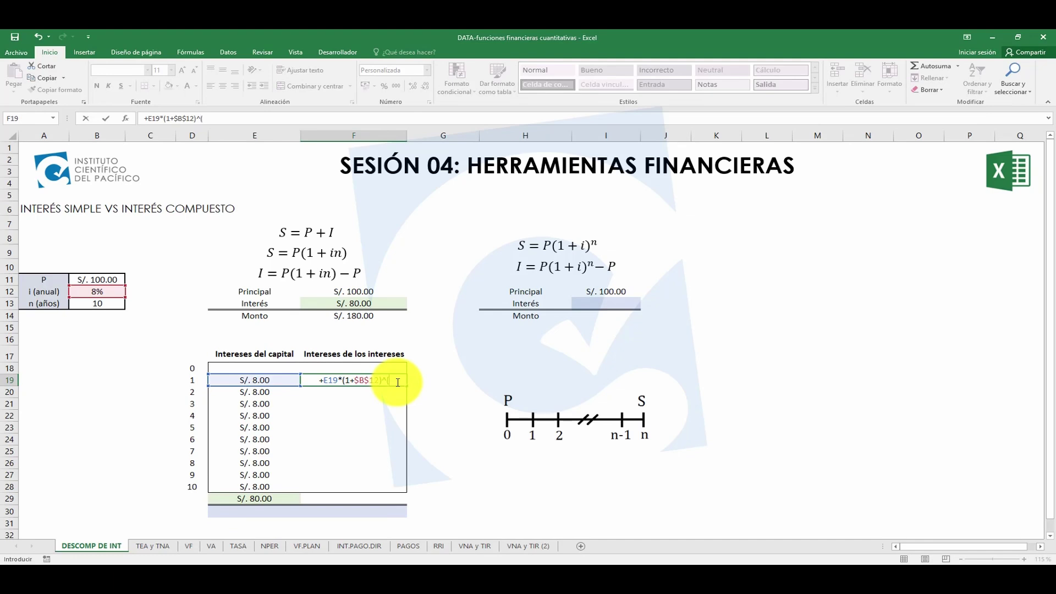
text(()
click(97, 303)
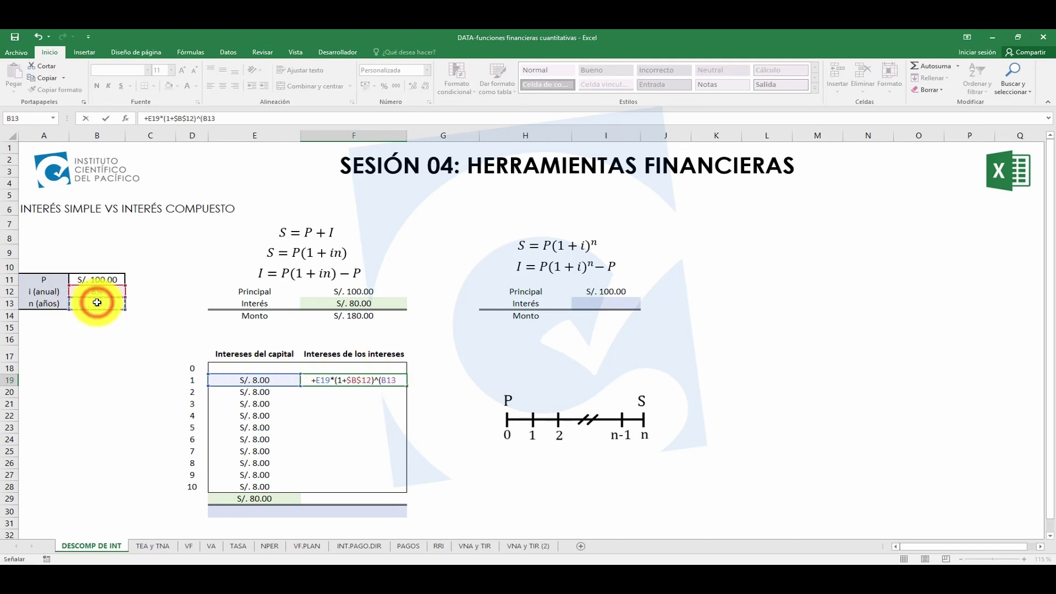
text(-)
click(192, 380)
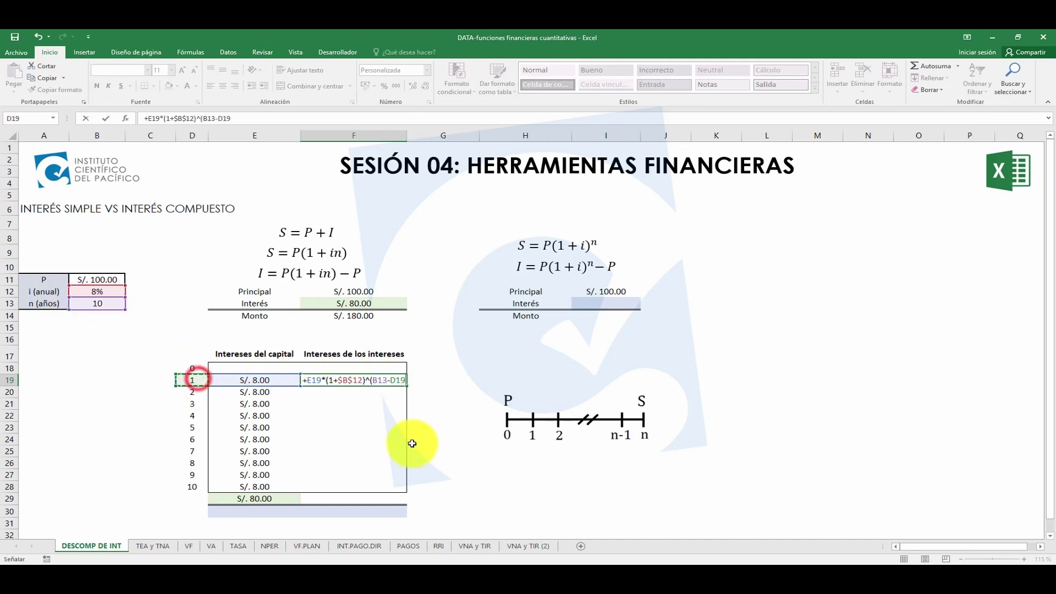
text())
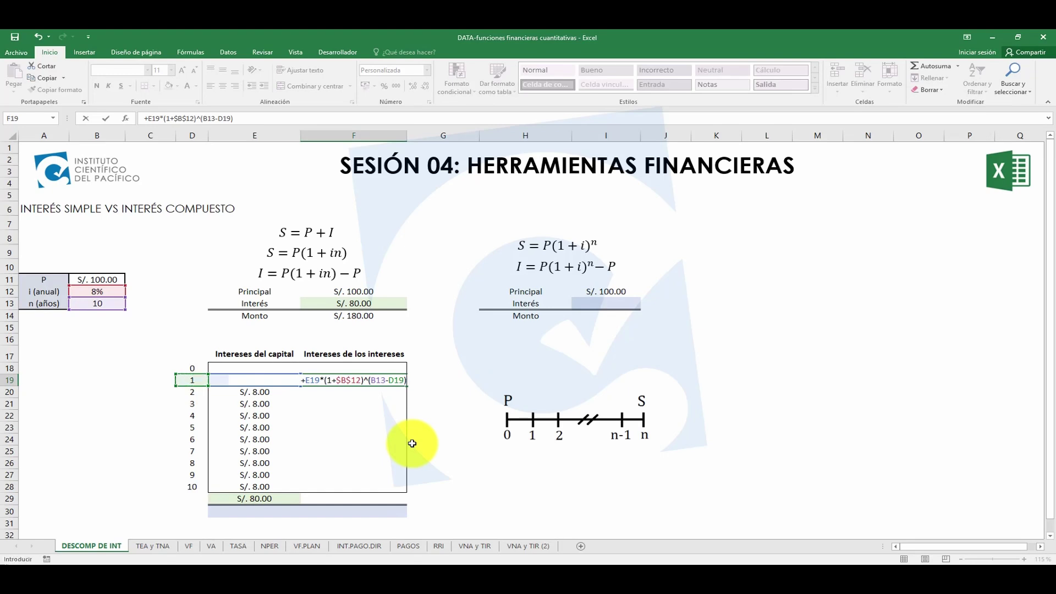
click(377, 380)
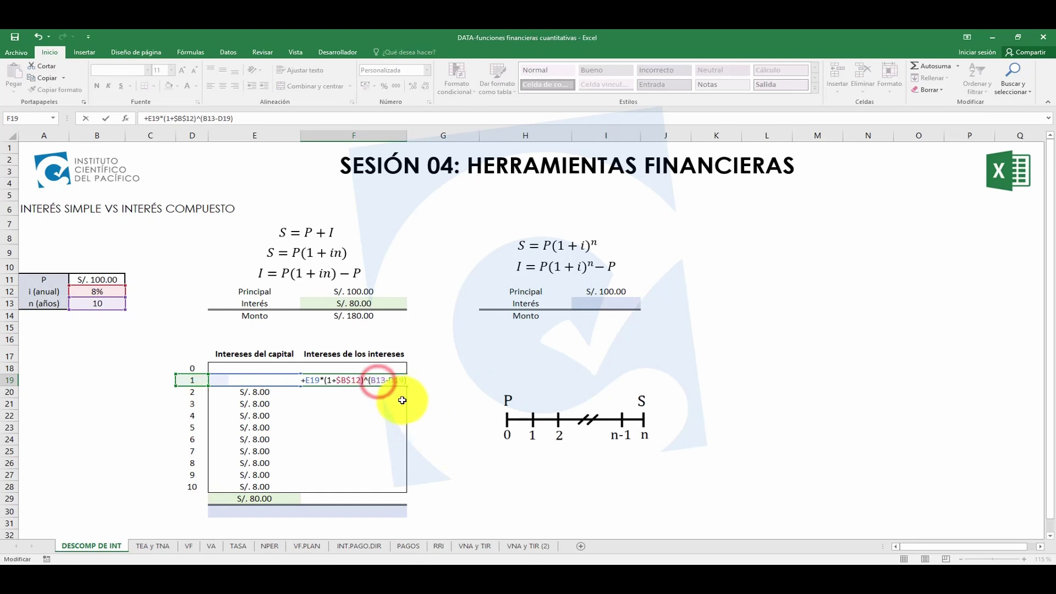
key(F4)
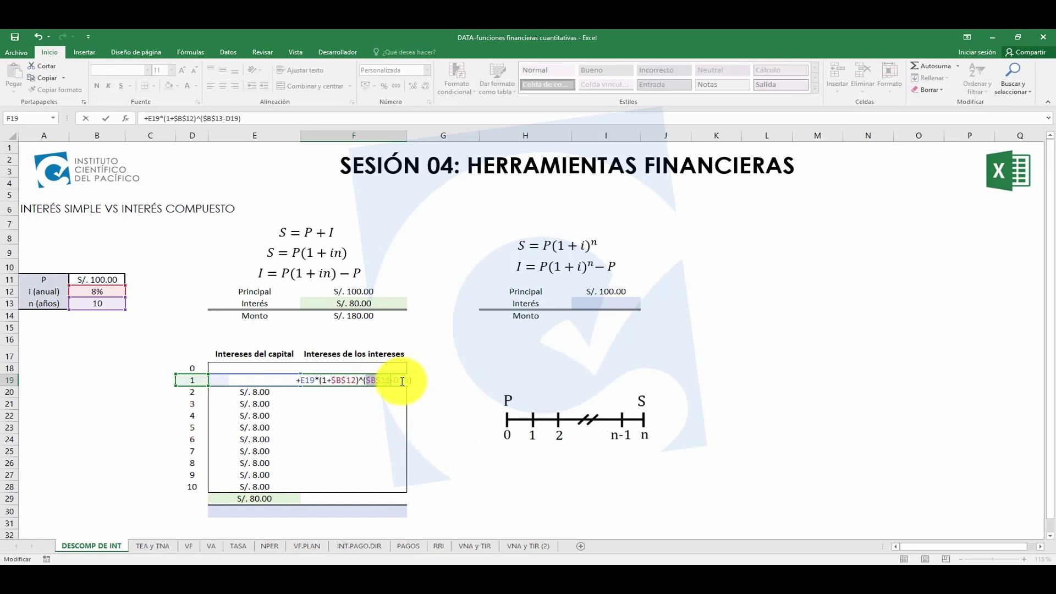
key(Return)
- Subtract the capital interest E19 at the end of the F19 formula, and compare the result with the year 1 capital interest
double_click(401, 380)
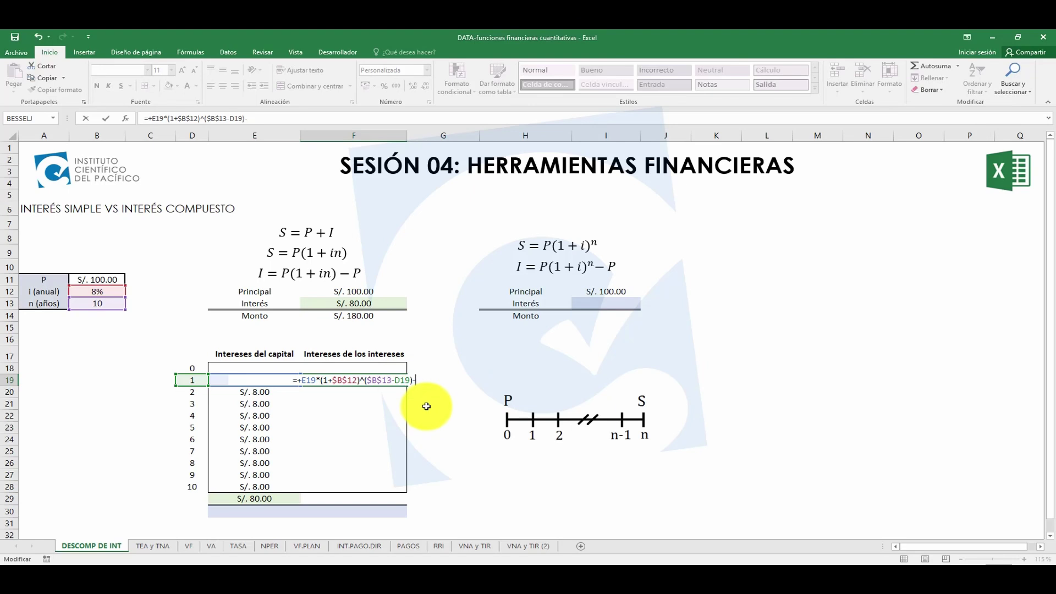
click(227, 379)
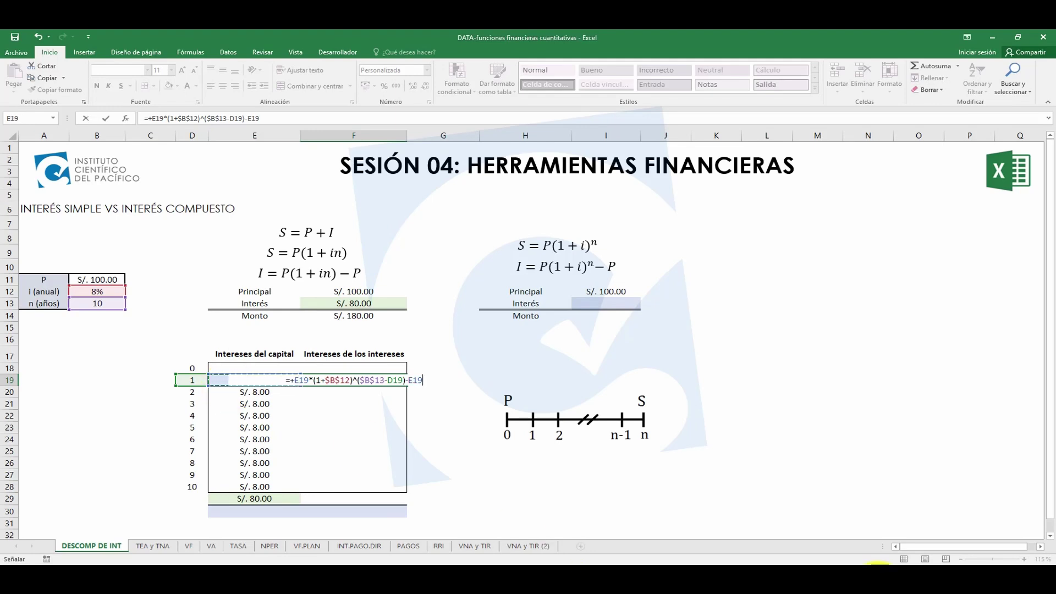
key(Return)
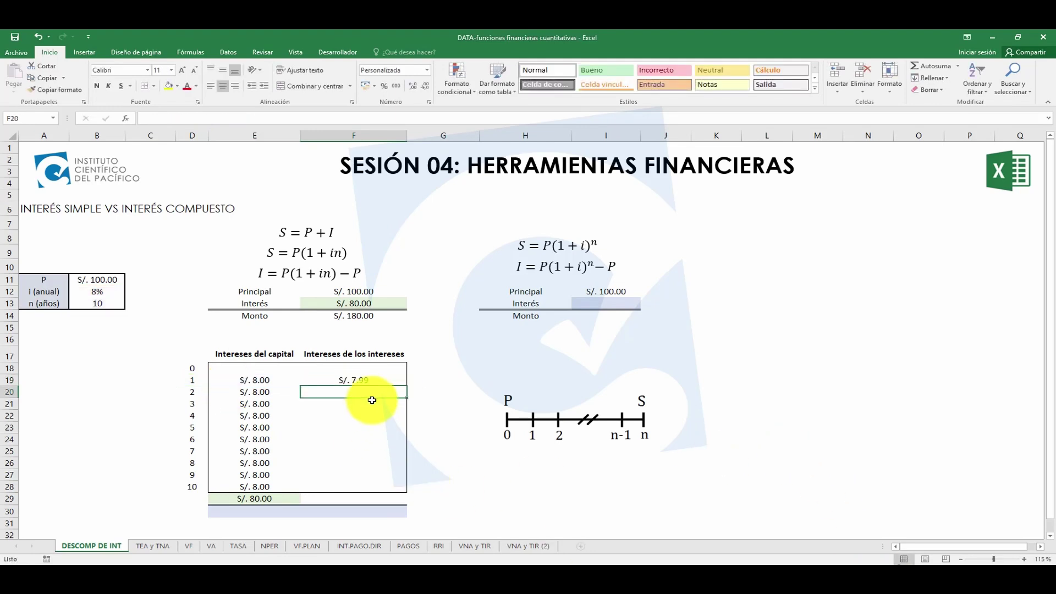
click(361, 378)
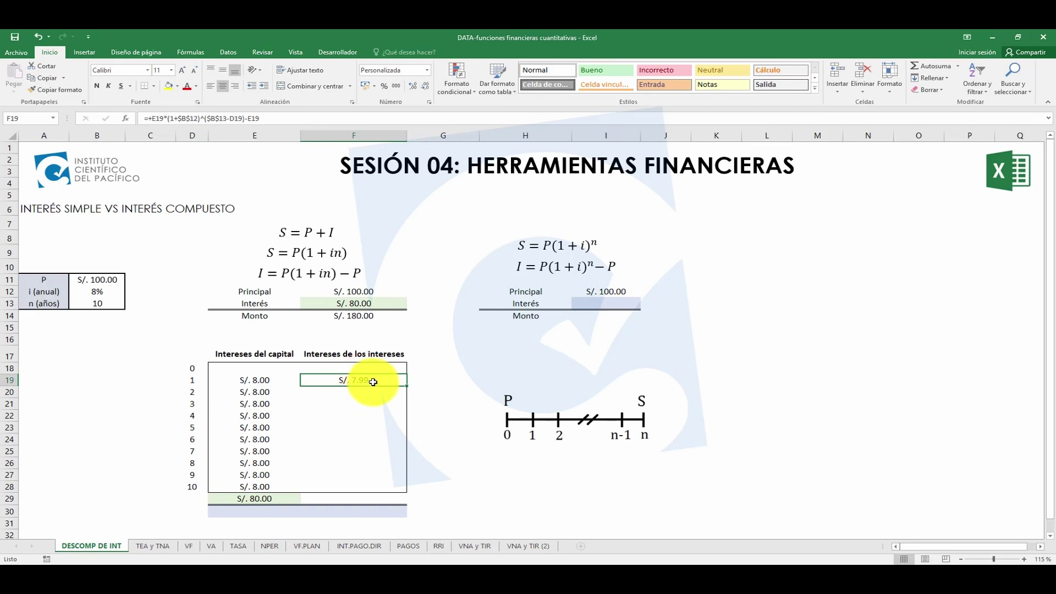
click(253, 380)
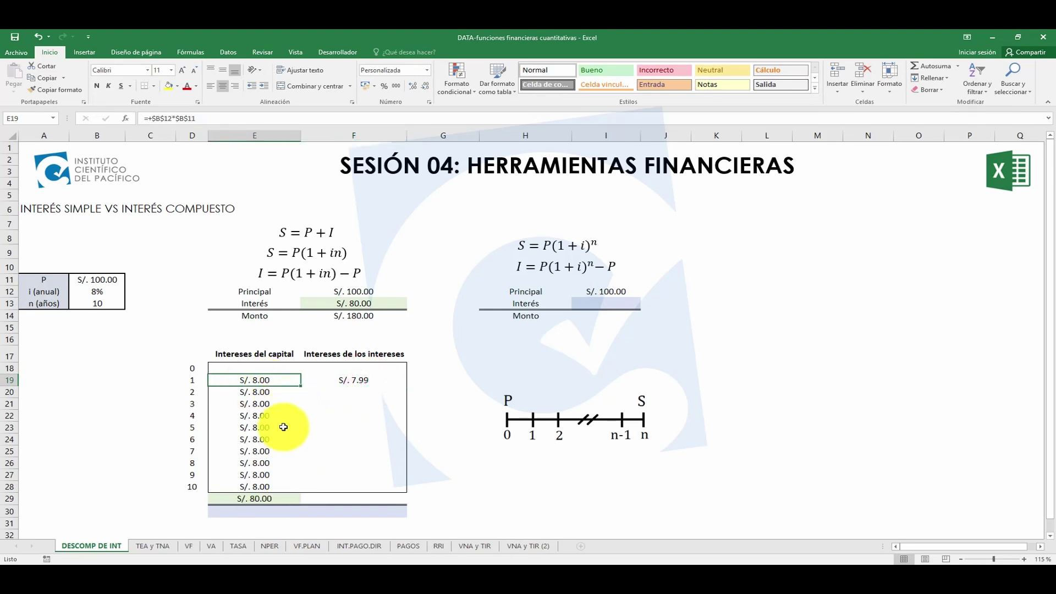
click(353, 379)
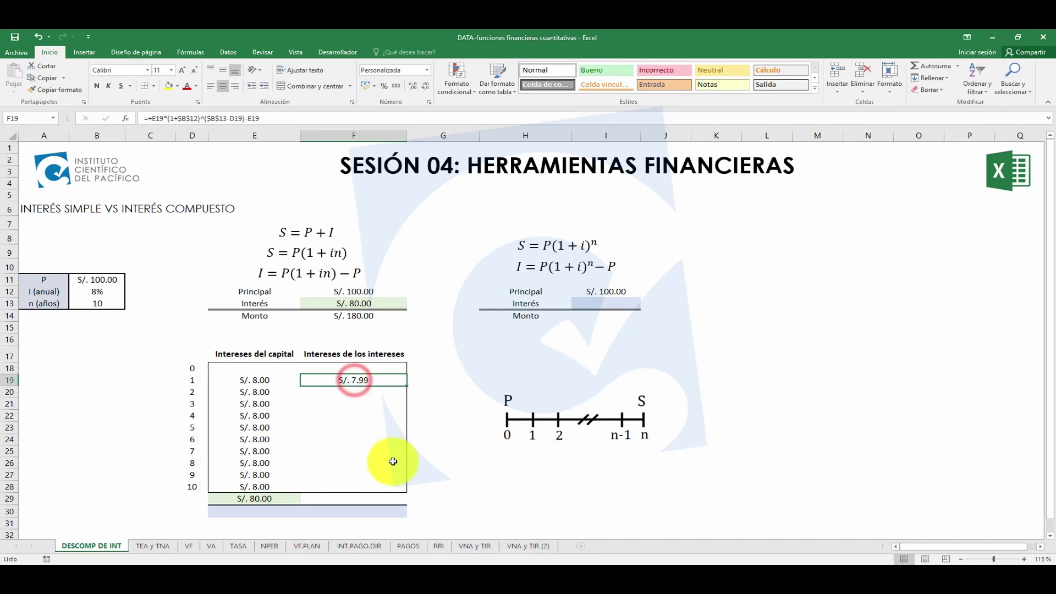
- Write the year 2 compounding formula +E20*(1+$B$12)^(B13-D20) in F20
click(254, 392)
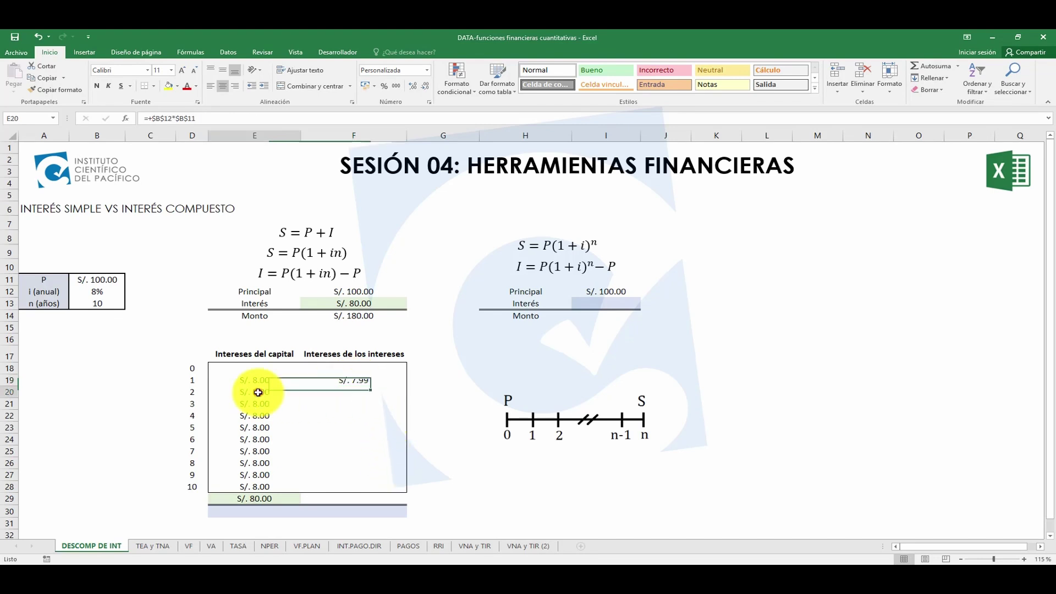
click(357, 396)
text(+)
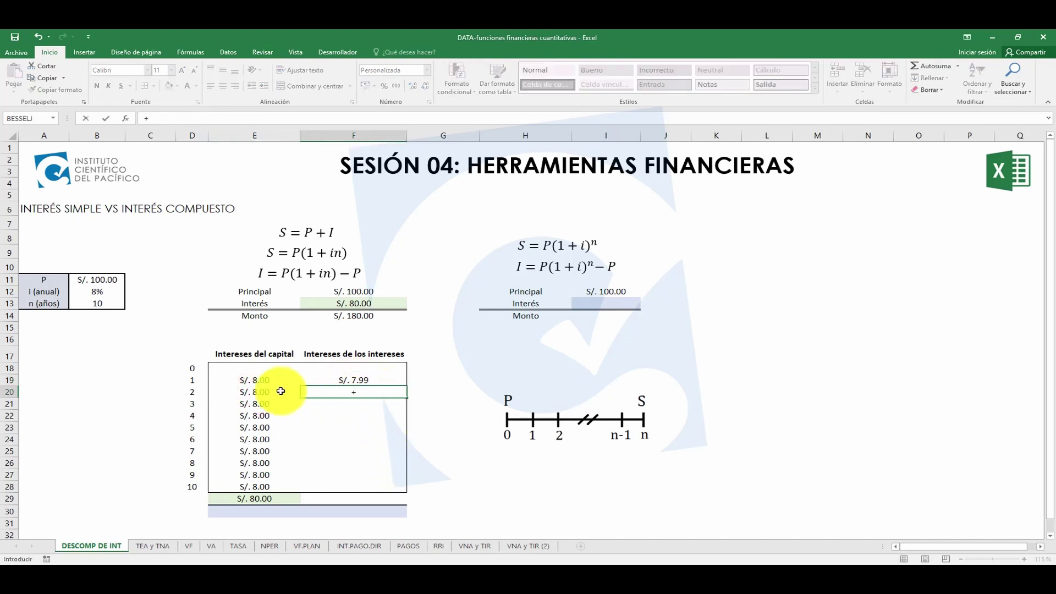
click(265, 392)
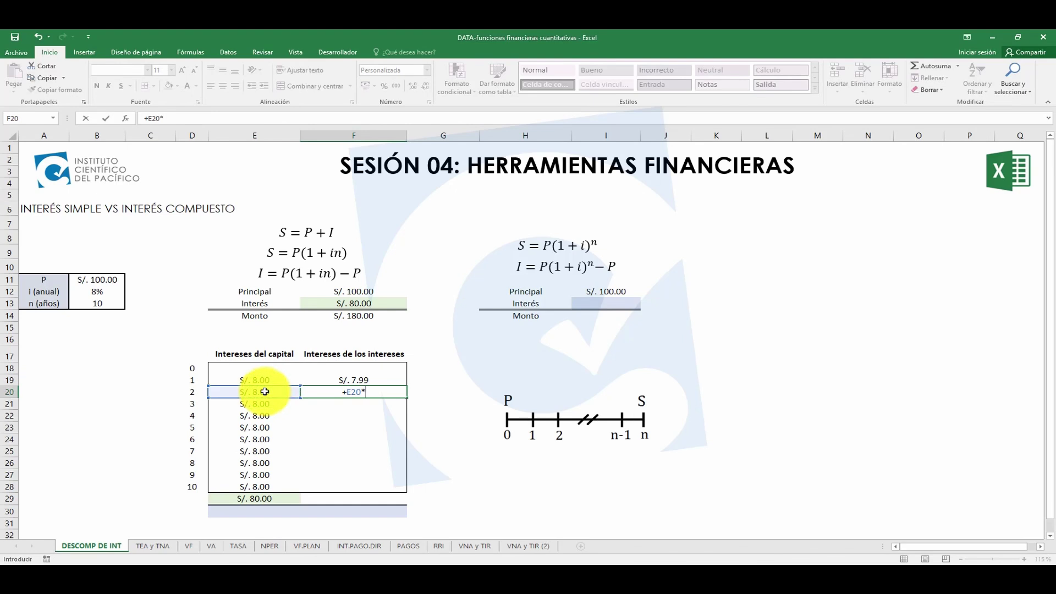
text(*(1)
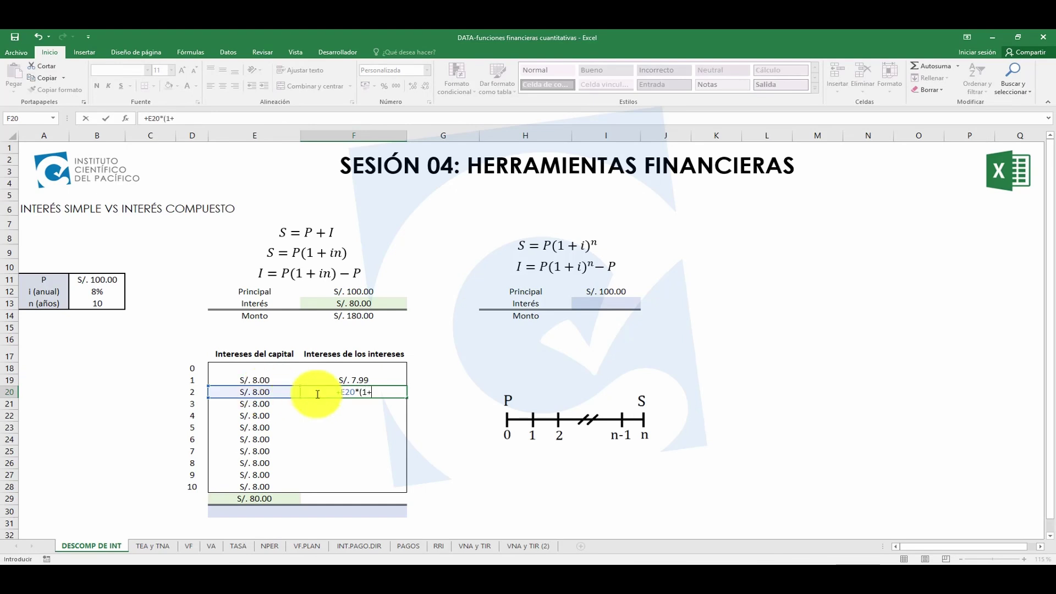
text(+)
click(110, 292)
key(F4)
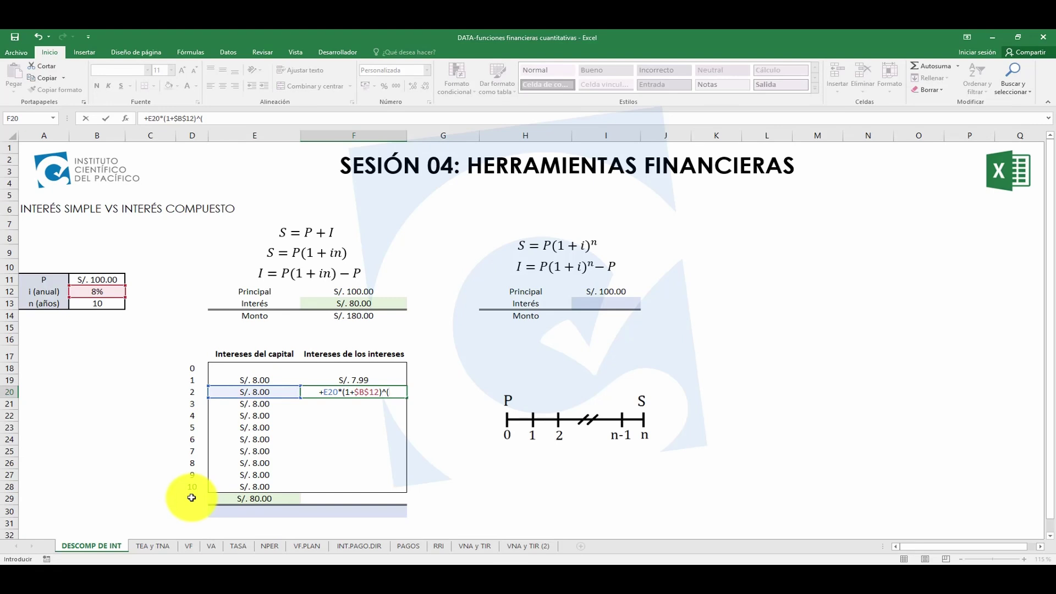
click(107, 304)
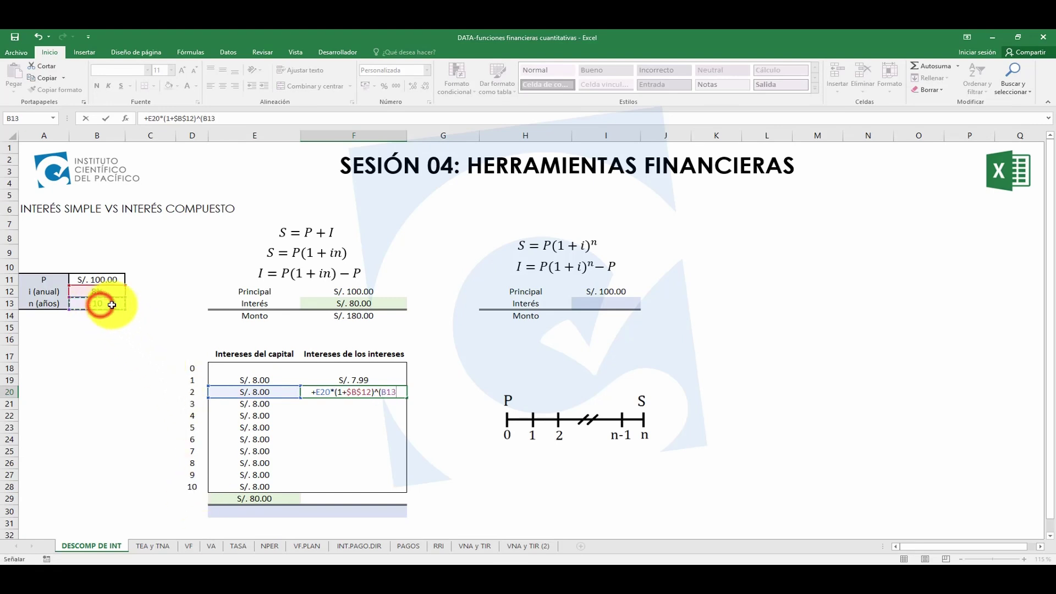
text(-D20)
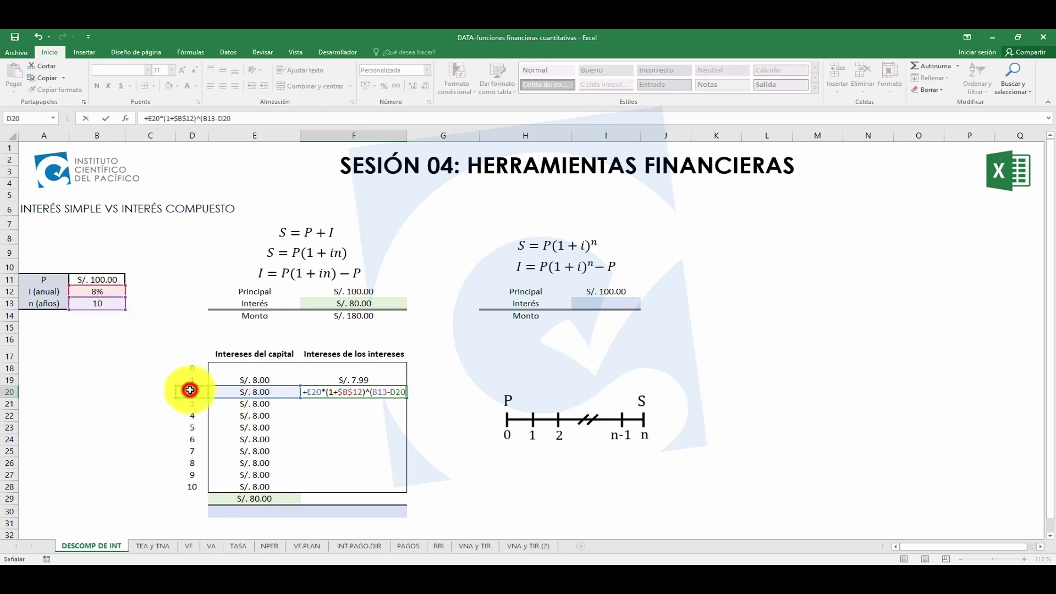
text())
- Make B13 an absolute reference in the F20 formula, and subtract E20 at its end
click(376, 391)
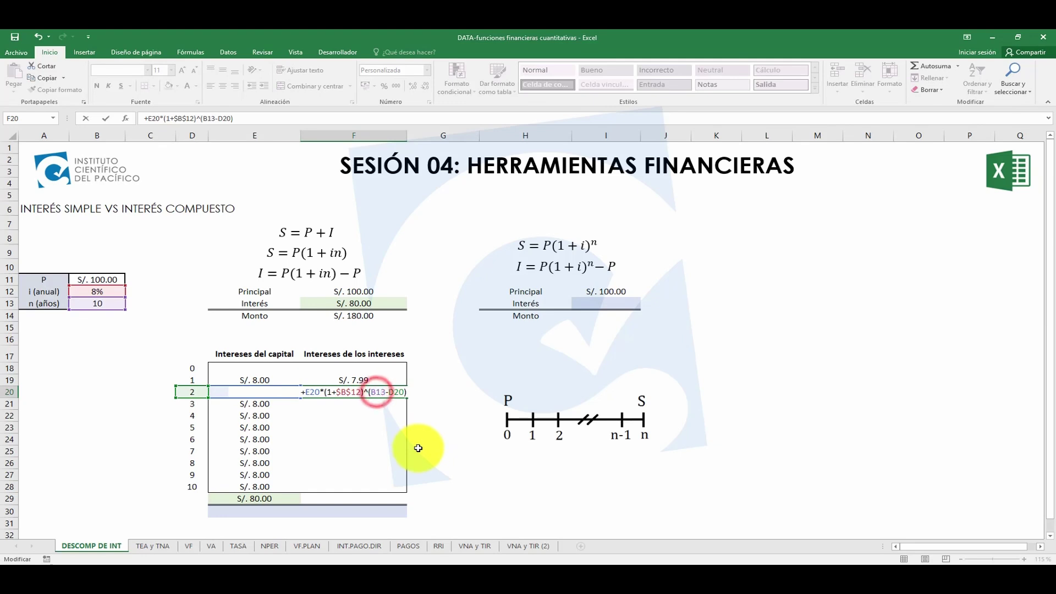
key(F4)
click(410, 392)
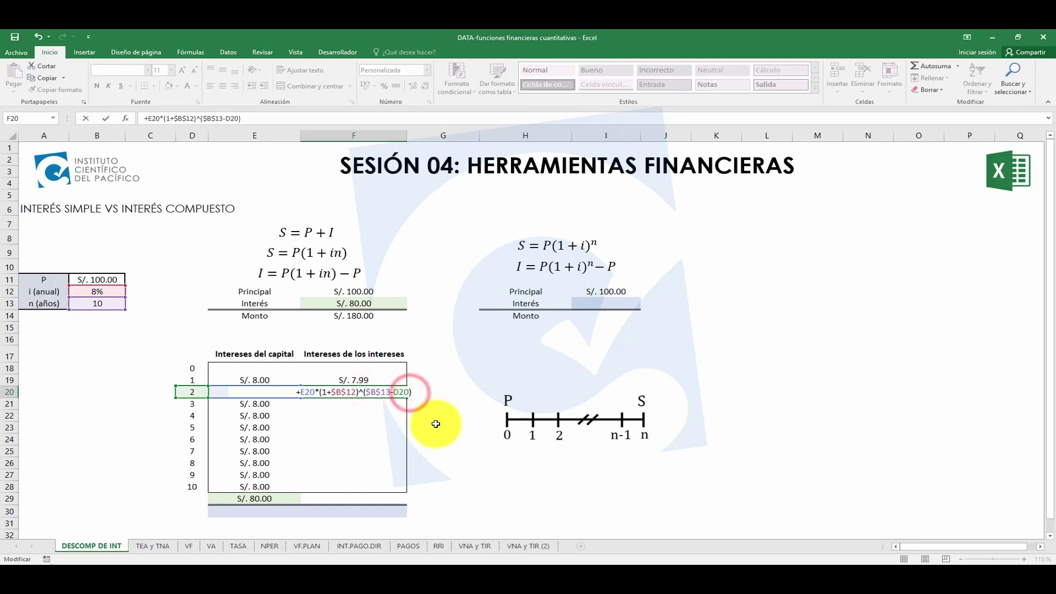
text(-)
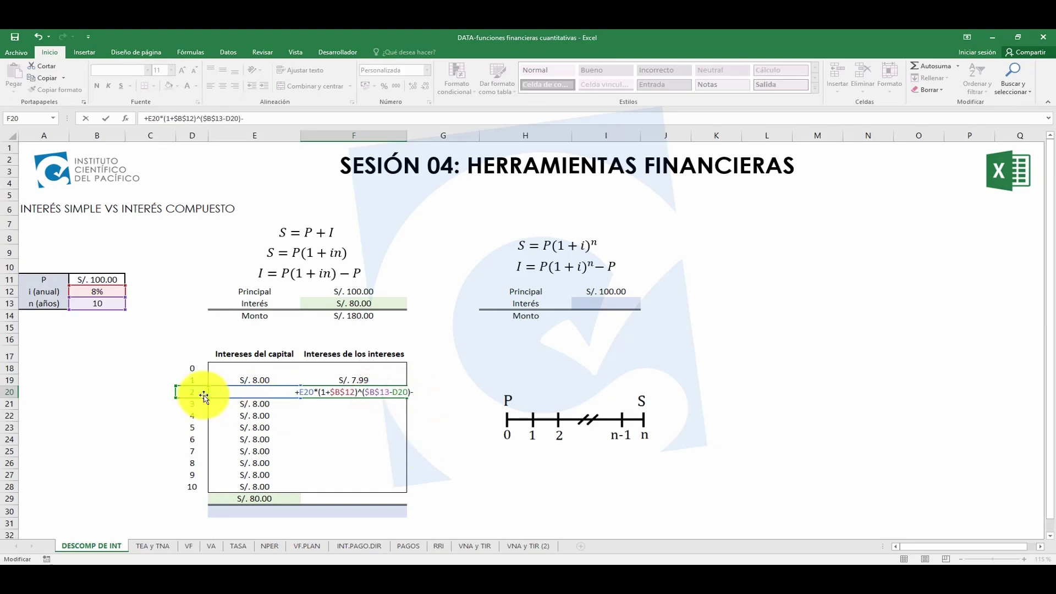
click(249, 404)
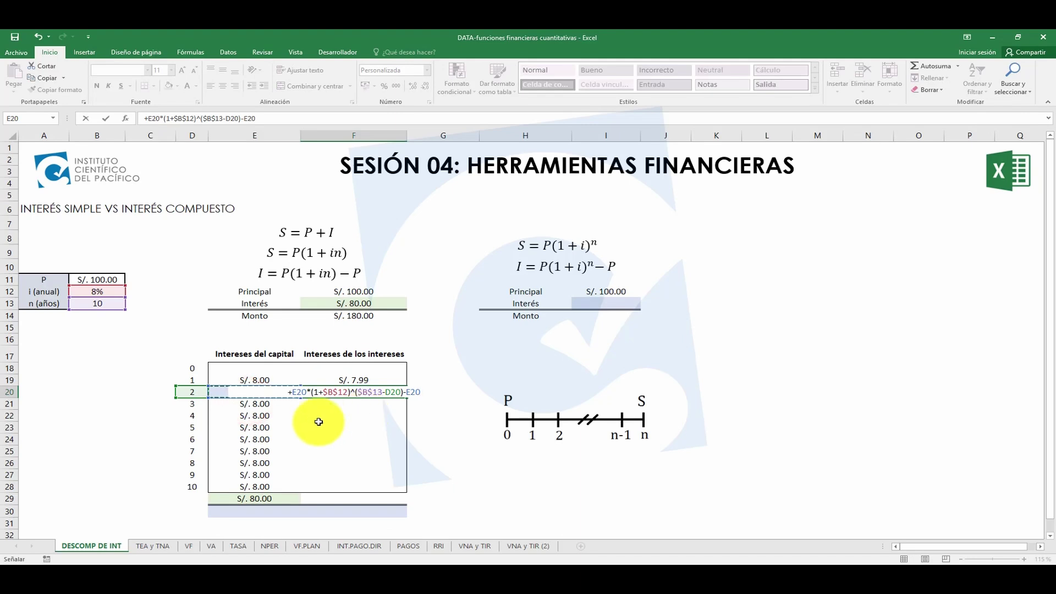
click(222, 393)
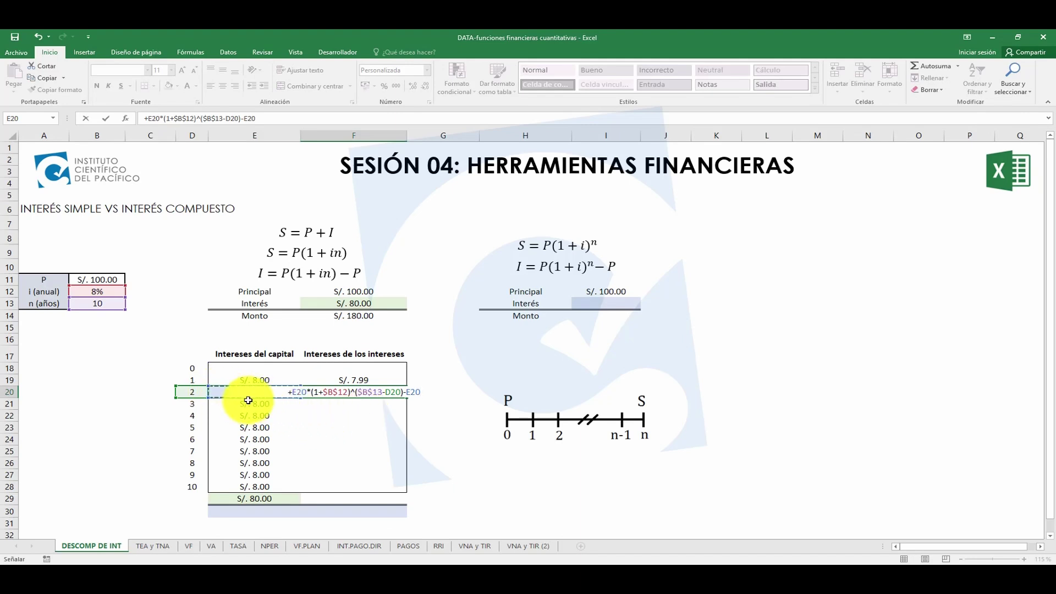
key(Return)
click(383, 391)
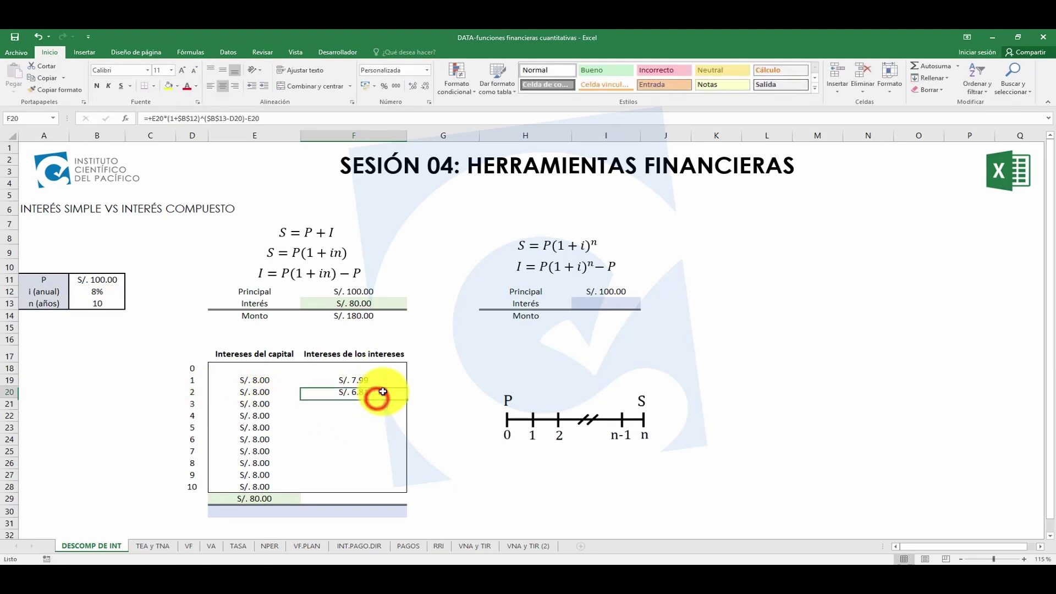
- Fill the year 2 formula from F20 down to F28 to cover the years through 10
click(258, 392)
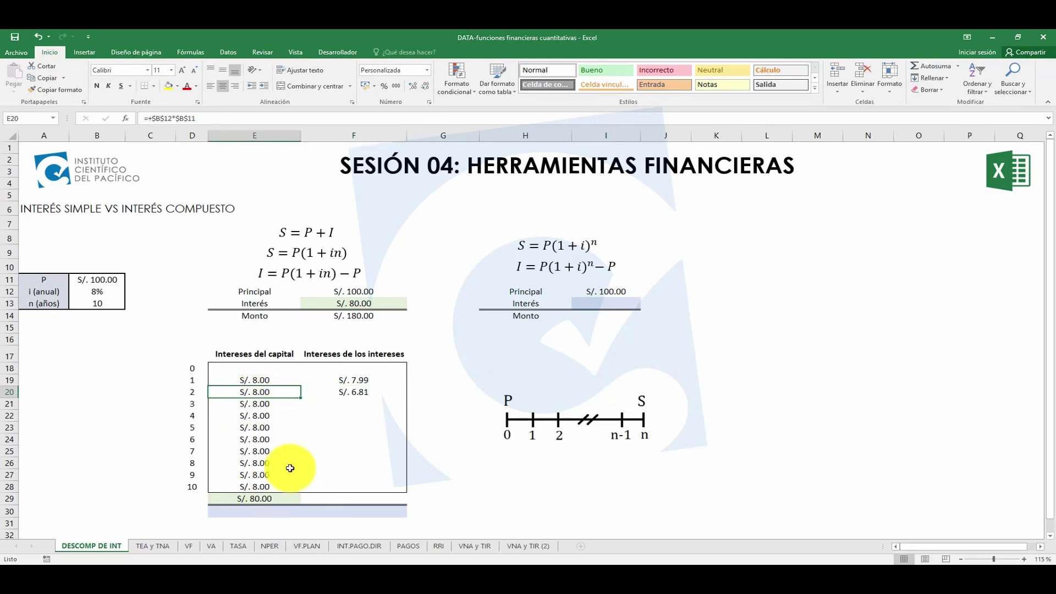
click(369, 391)
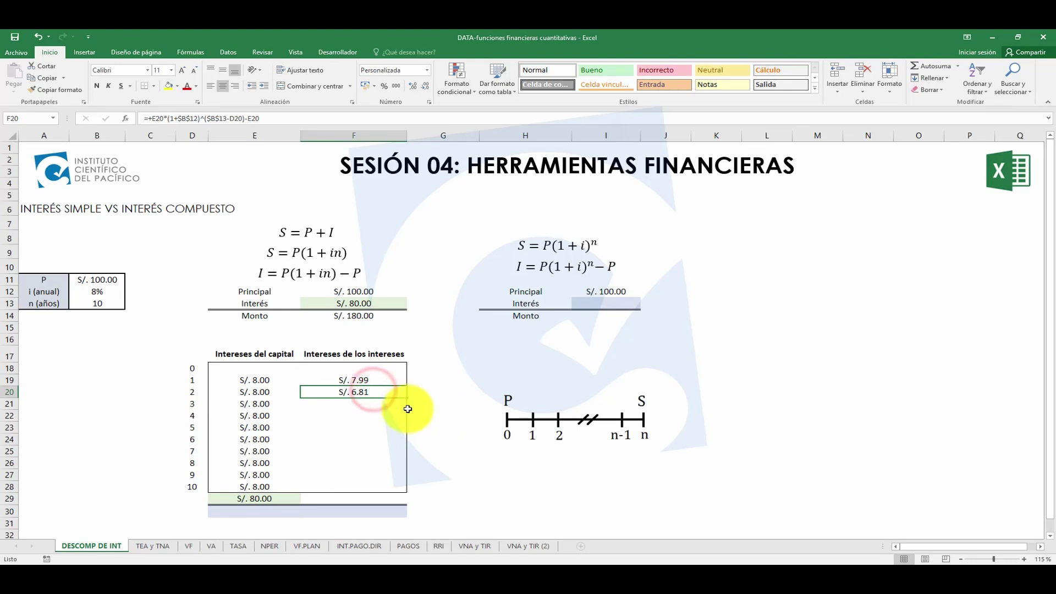
drag(405, 398, 402, 420)
drag(386, 496, 390, 498)
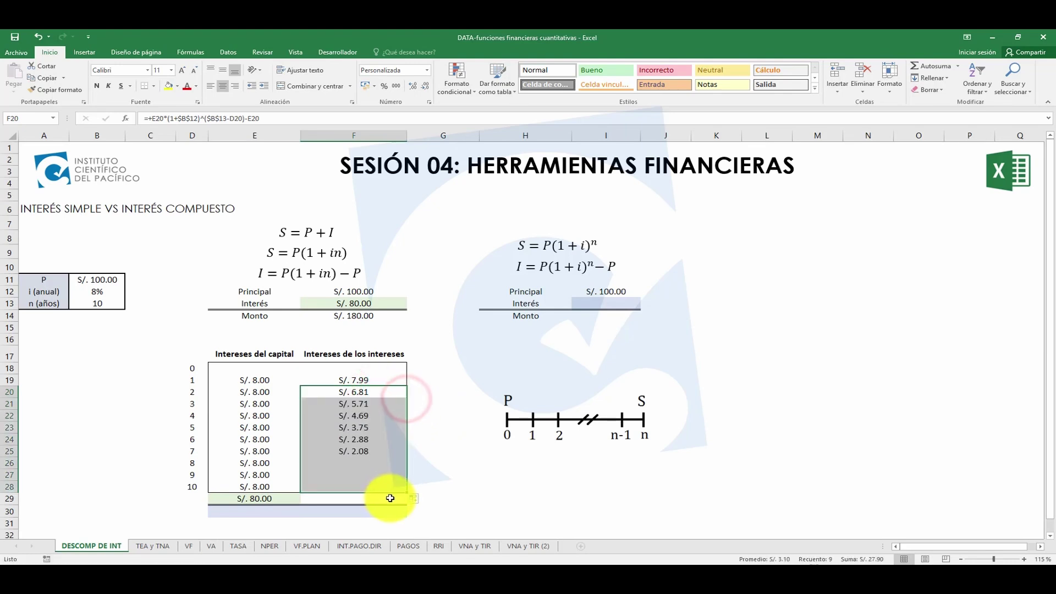
- Examine the yearly Intereses de los intereses in F19:F28, comparing years 7 and 10 with their Intereses del capital entries
drag(340, 379, 352, 484)
drag(227, 450, 385, 449)
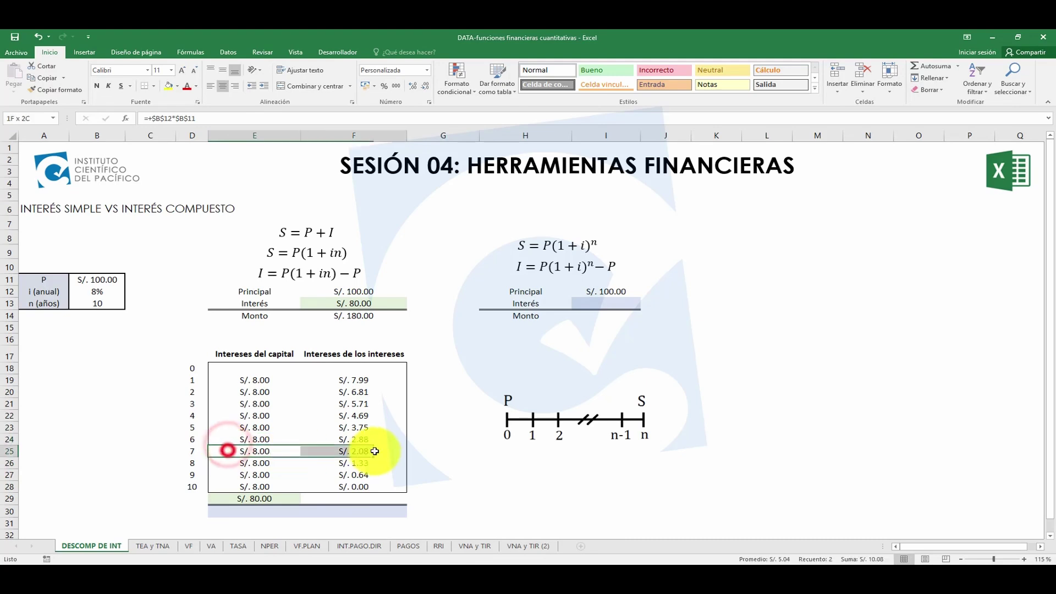
click(271, 450)
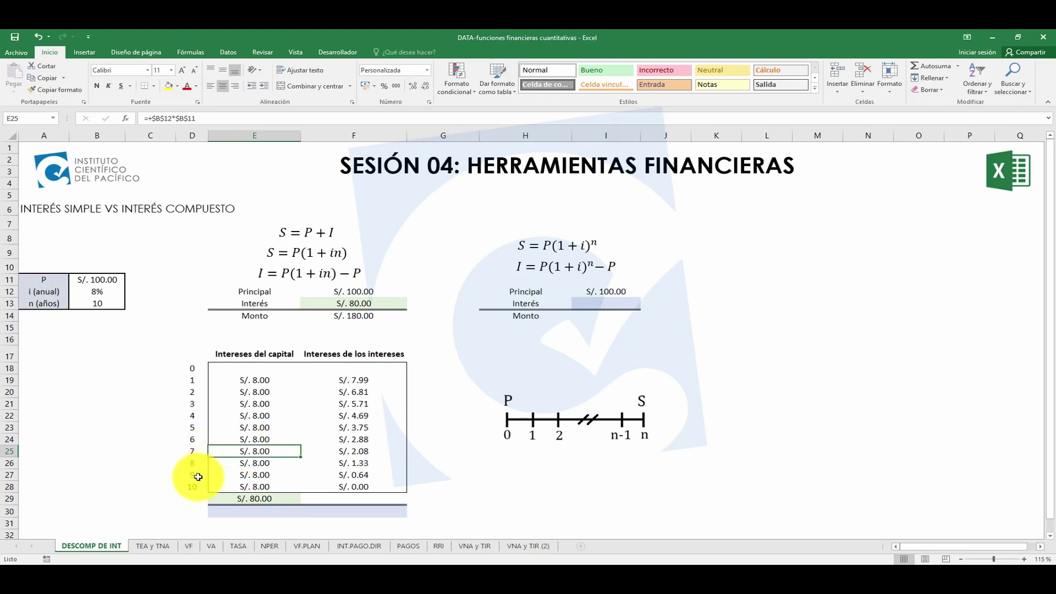
click(349, 454)
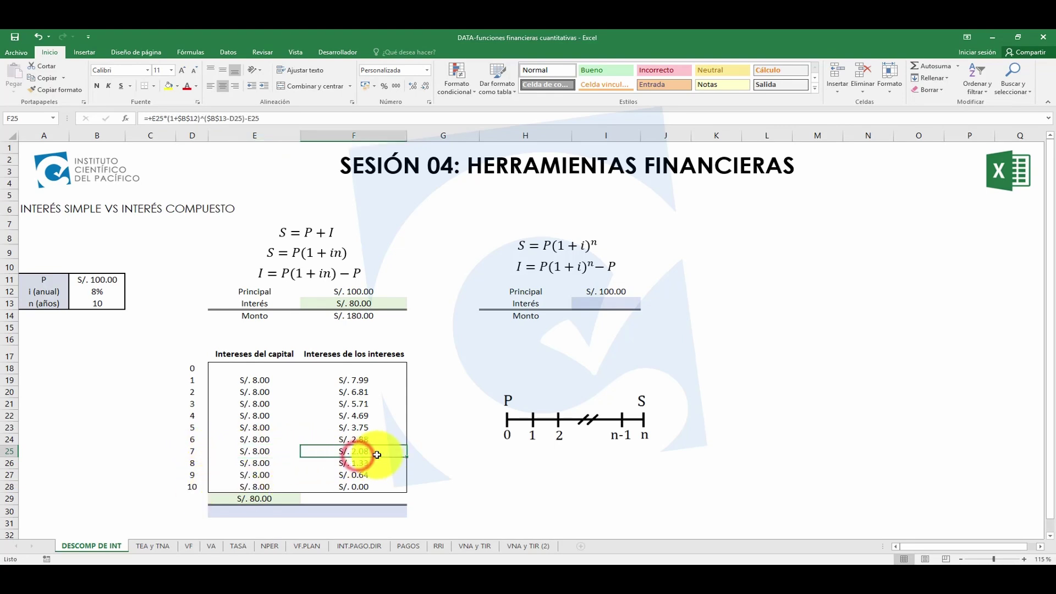
click(189, 488)
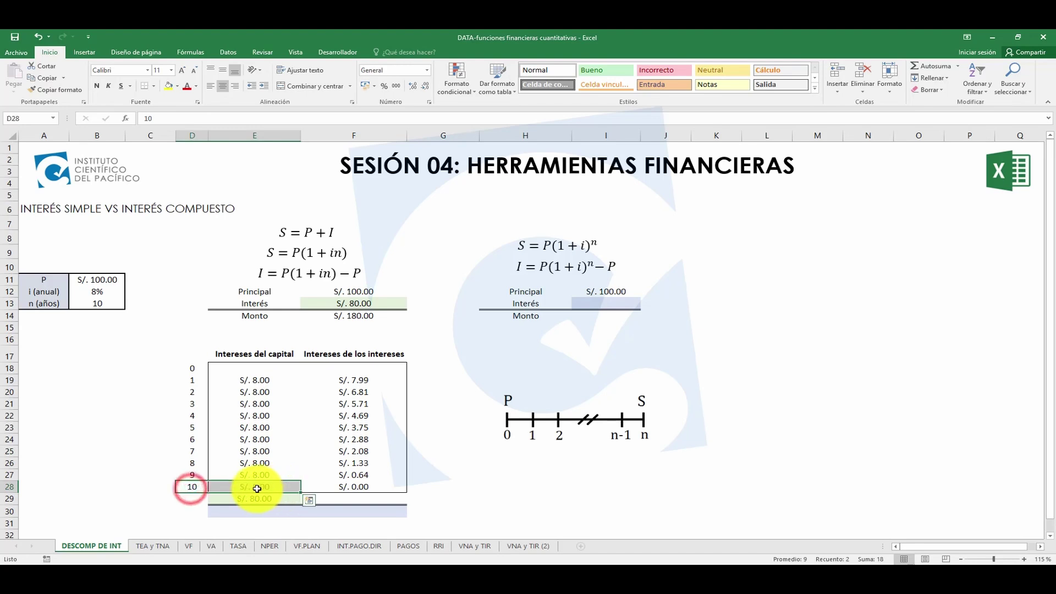
click(257, 488)
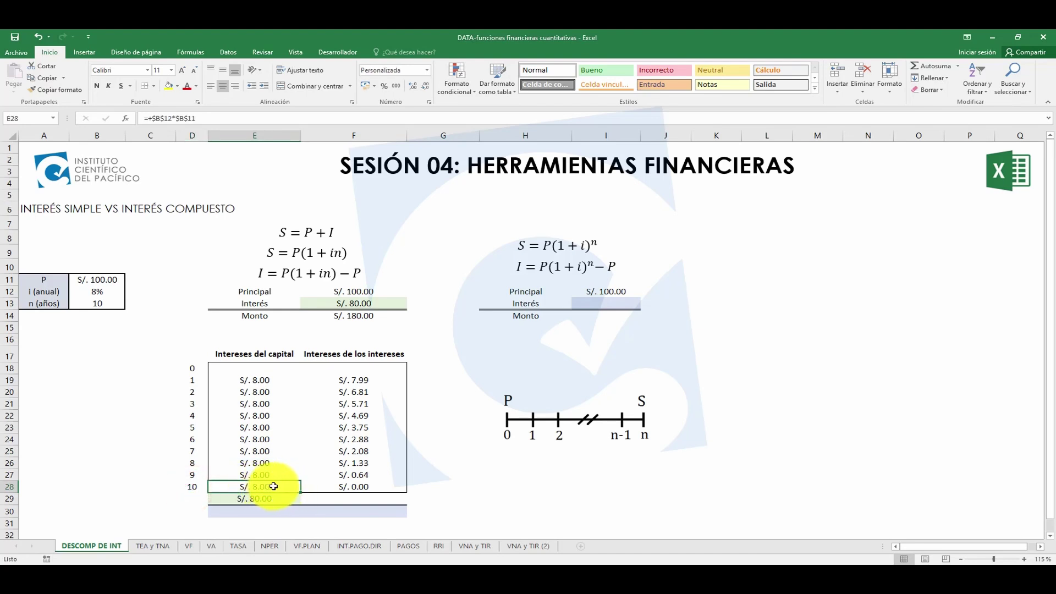
- Total the yearly Intereses de los intereses in F29 with =SUMA(F19:F28)
click(356, 485)
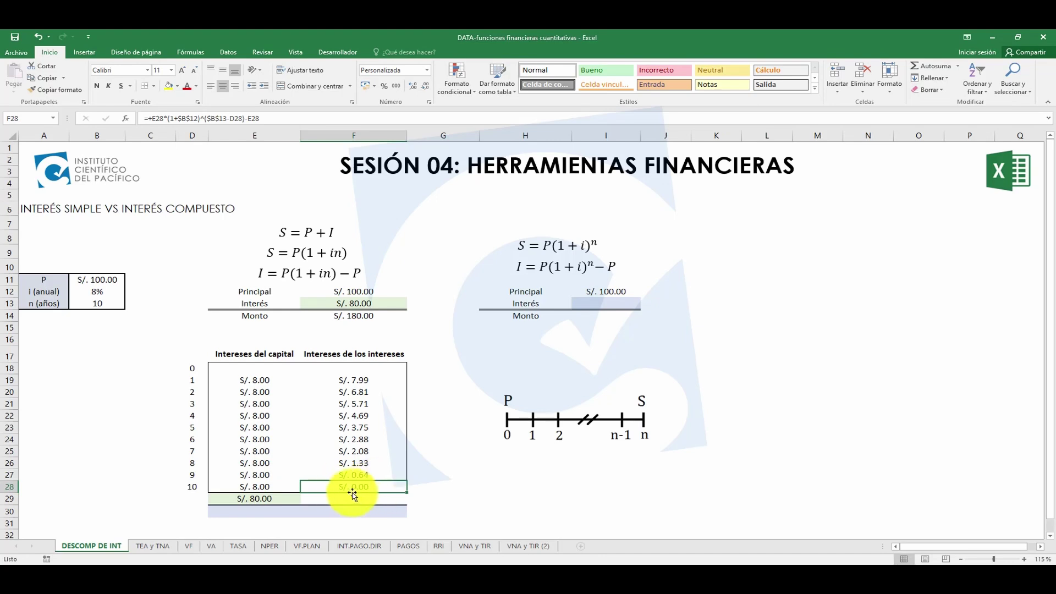
click(361, 499)
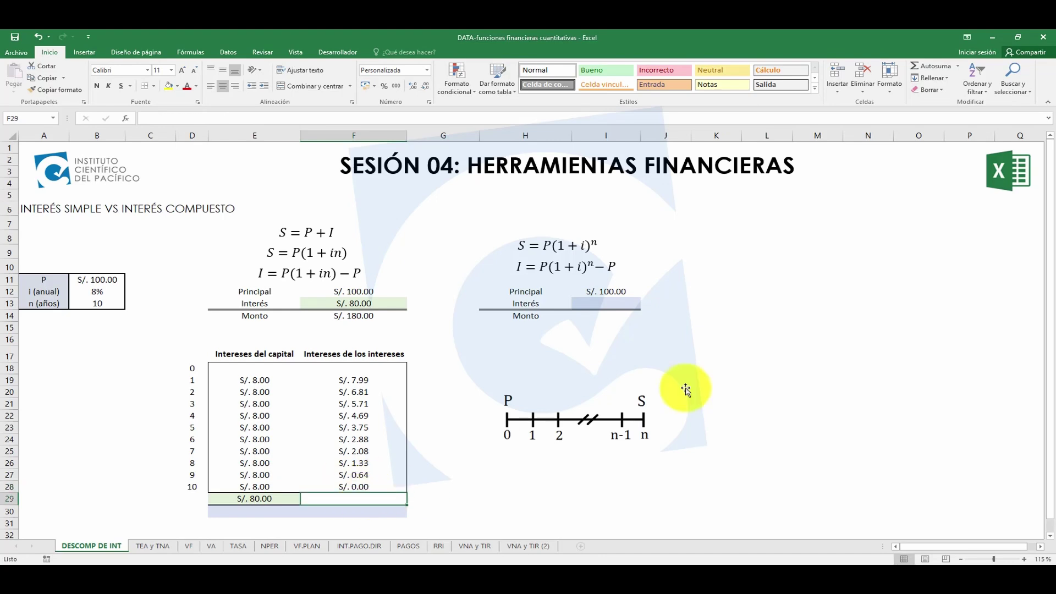
click(937, 66)
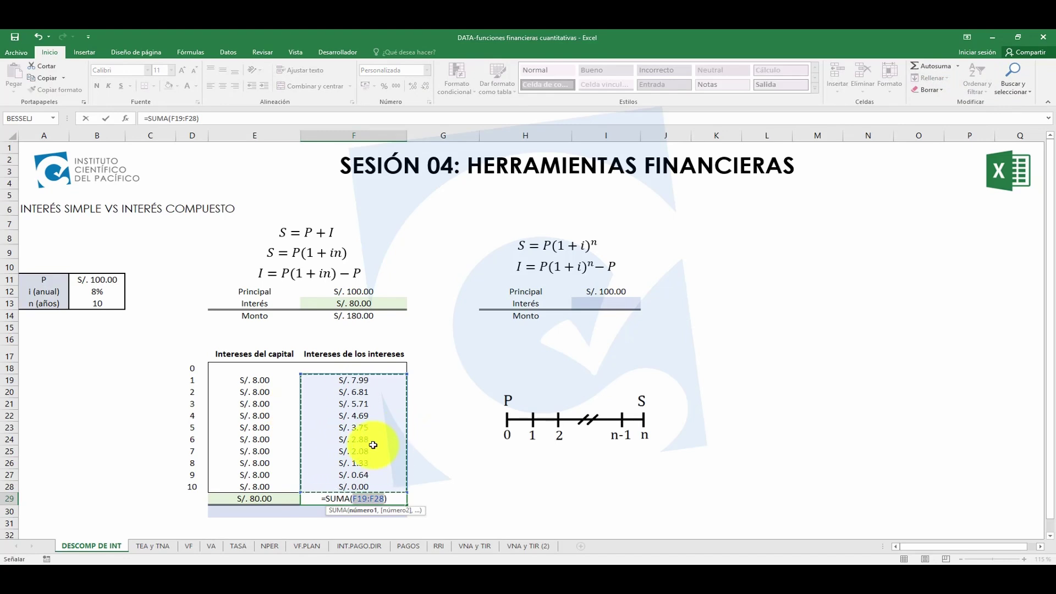
key(Return)
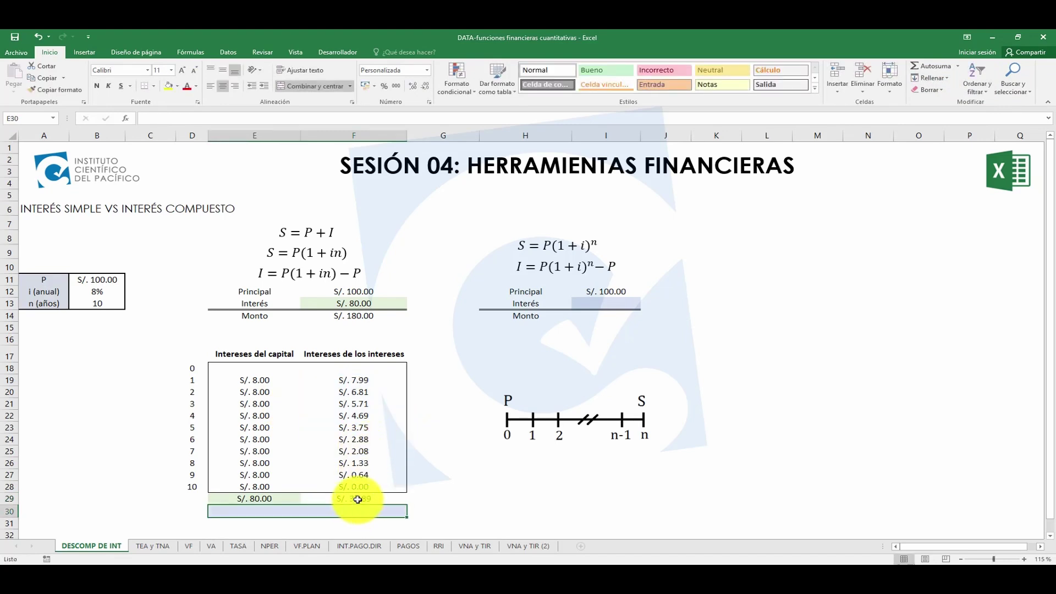
click(358, 499)
- Add the capital interest and interest-on-interest totals in the merged cell E30 with =SUMA(E29:F29)
click(365, 509)
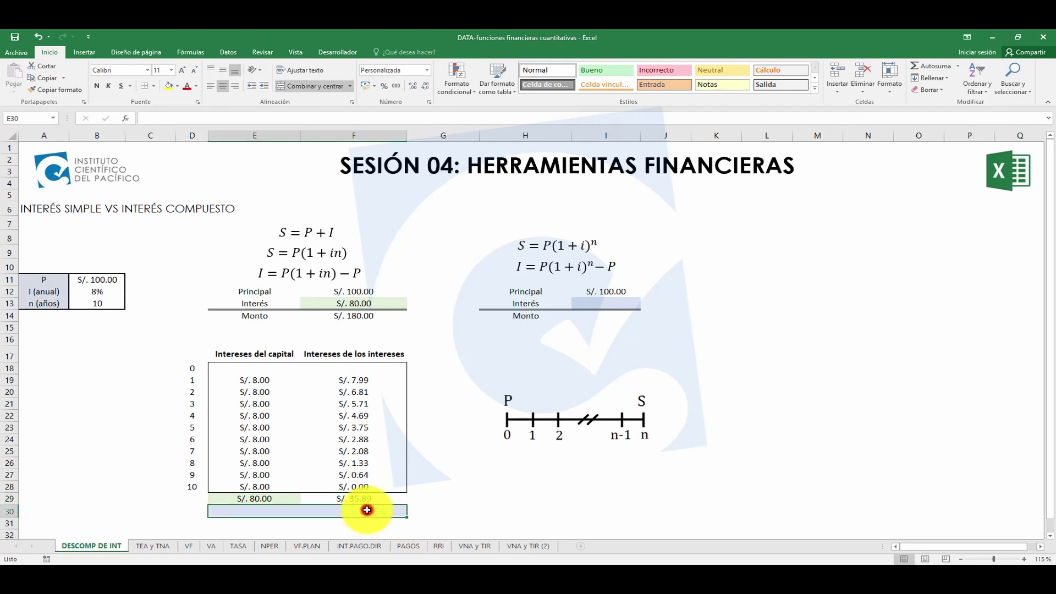
click(245, 499)
drag(255, 380, 242, 498)
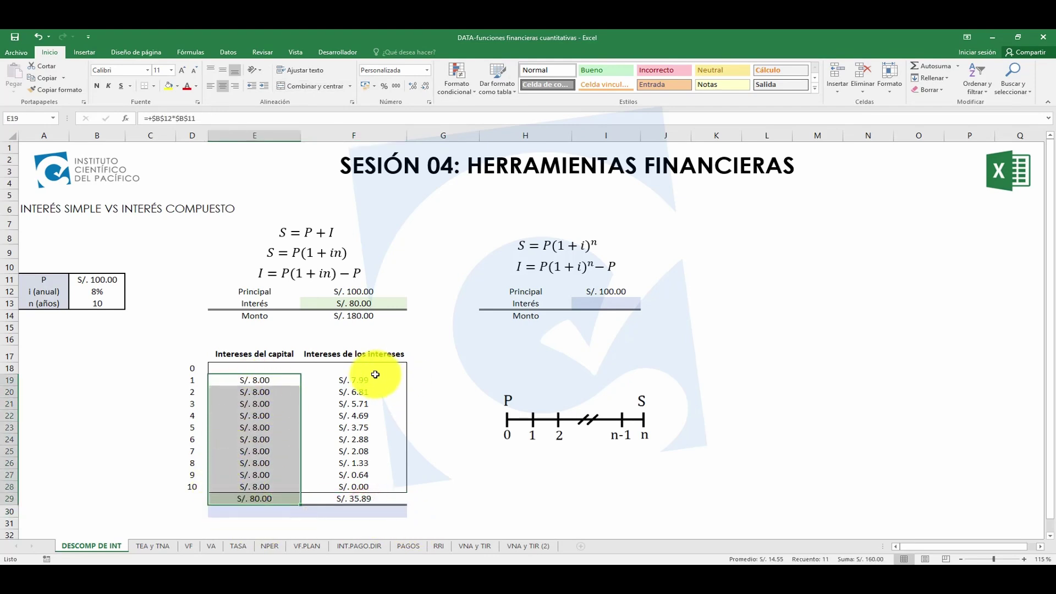
drag(360, 379, 361, 499)
click(354, 501)
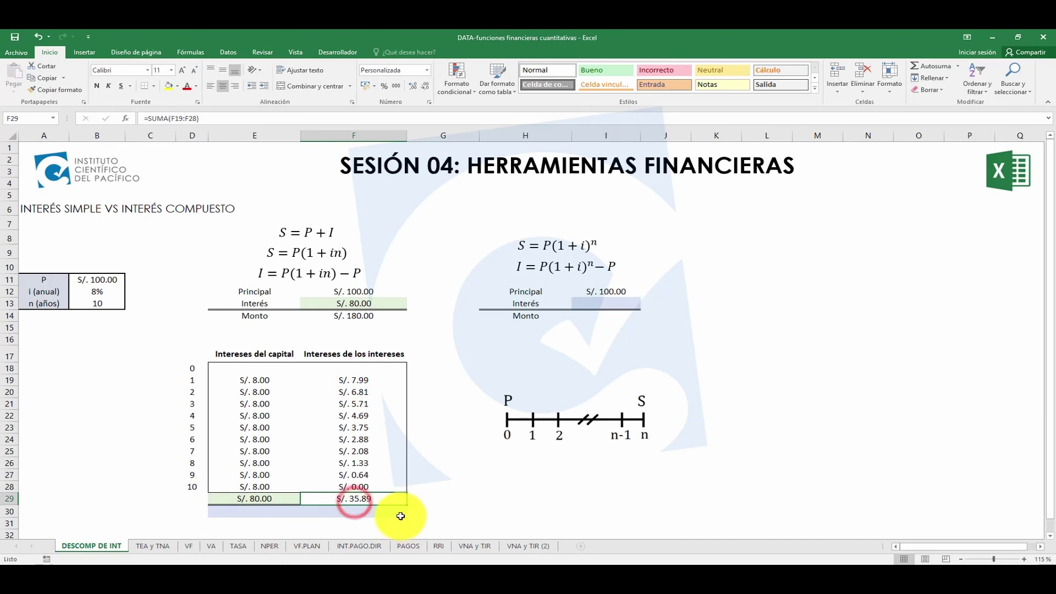
click(327, 511)
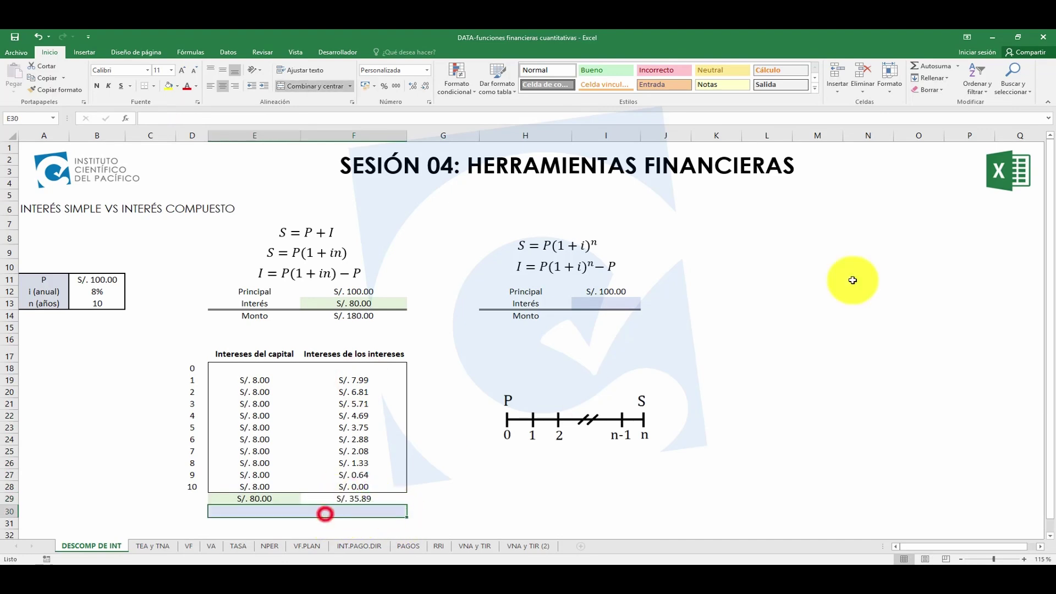
click(941, 65)
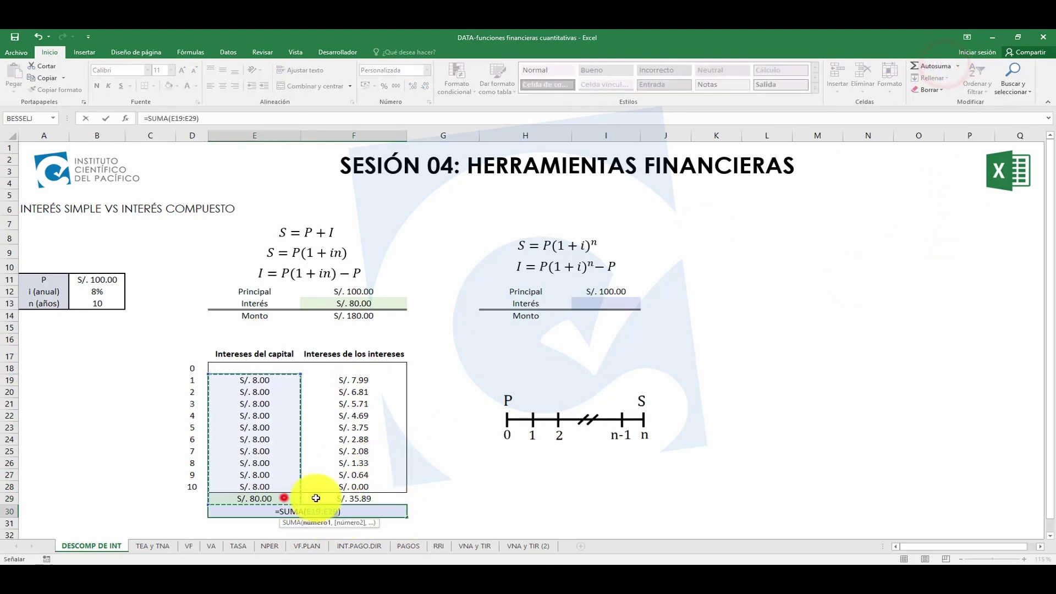
drag(283, 498, 319, 498)
key(Return)
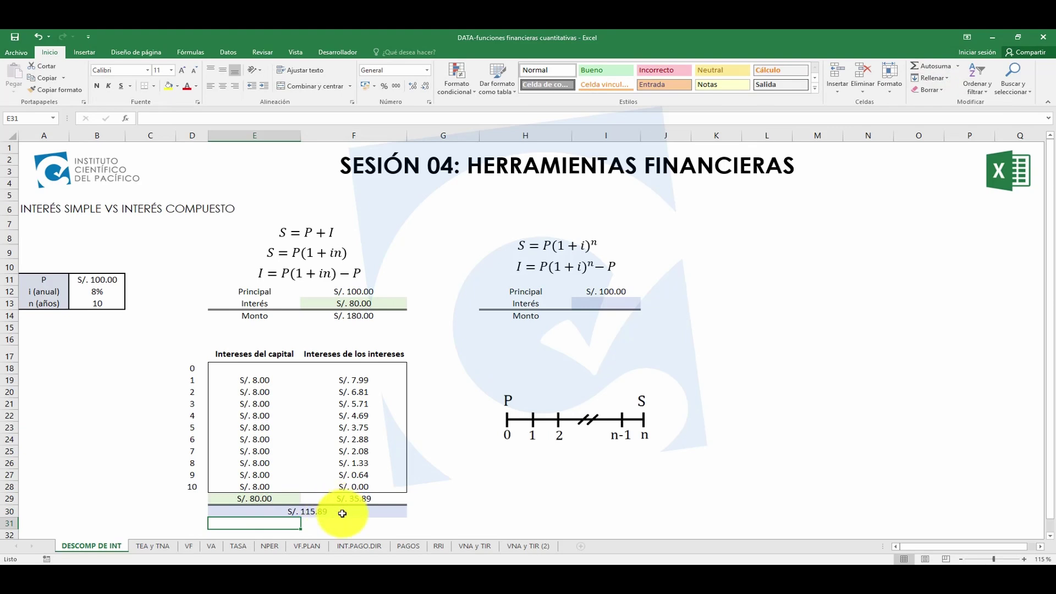
click(342, 511)
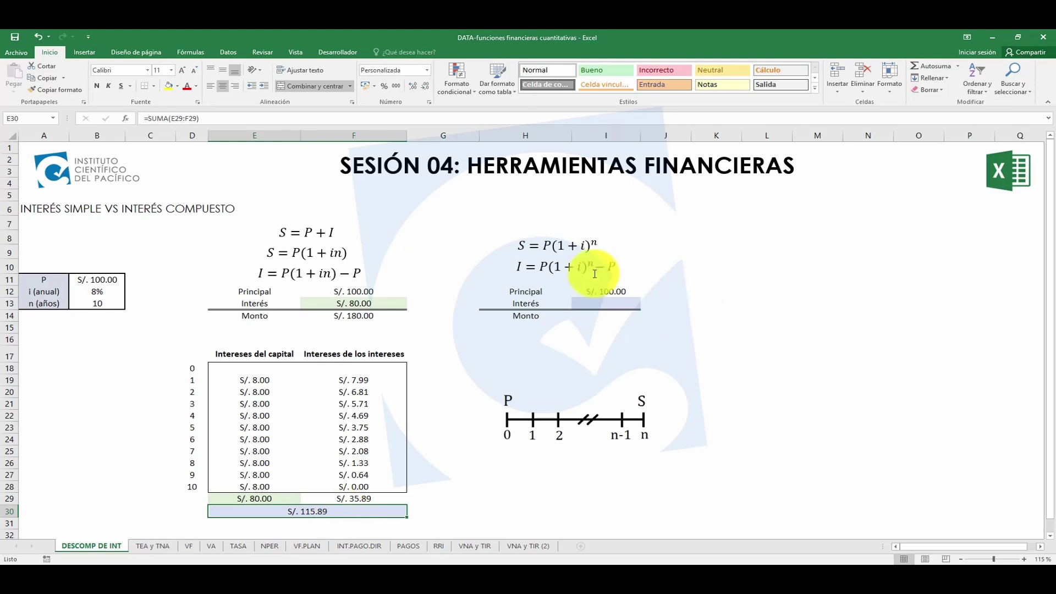
- Calculate the compound Interés in I13 with the formula +(B11*(1+B12)^B13)-B11
click(620, 301)
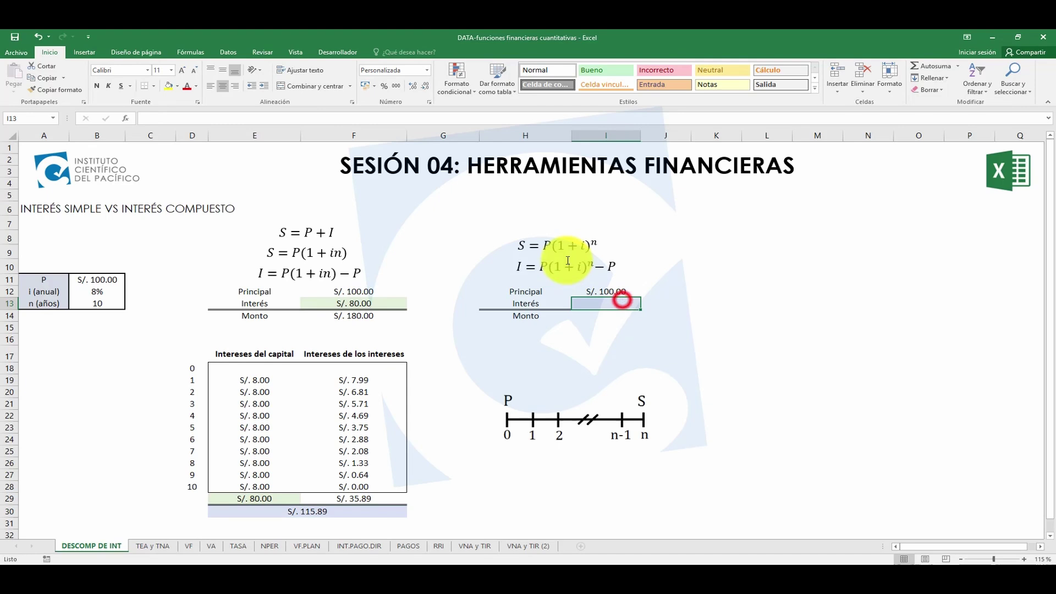
click(537, 266)
click(713, 292)
click(603, 304)
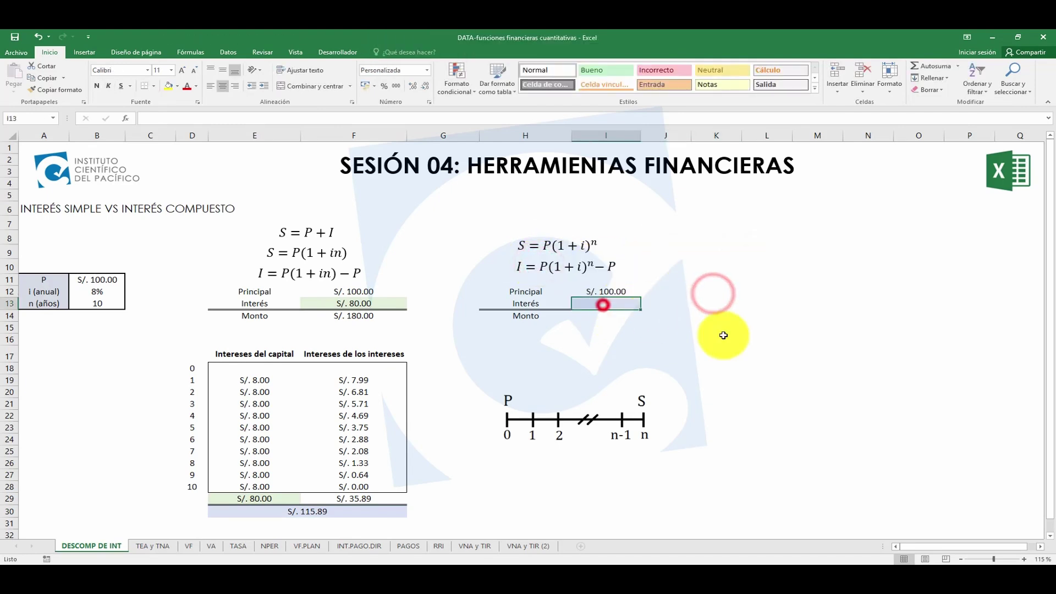
text(+B11)
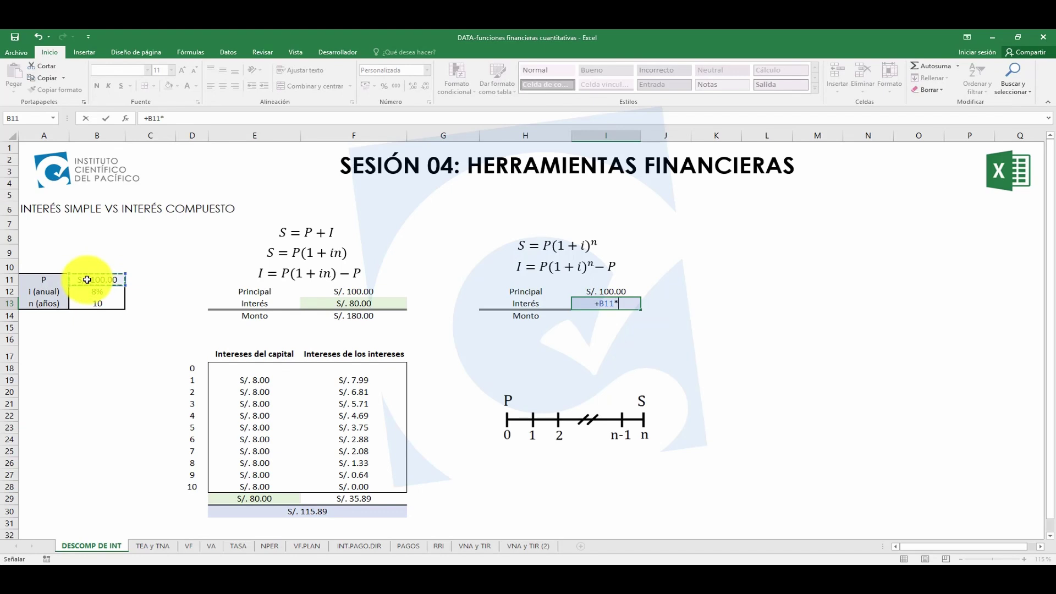
text(*(1+B12)^)
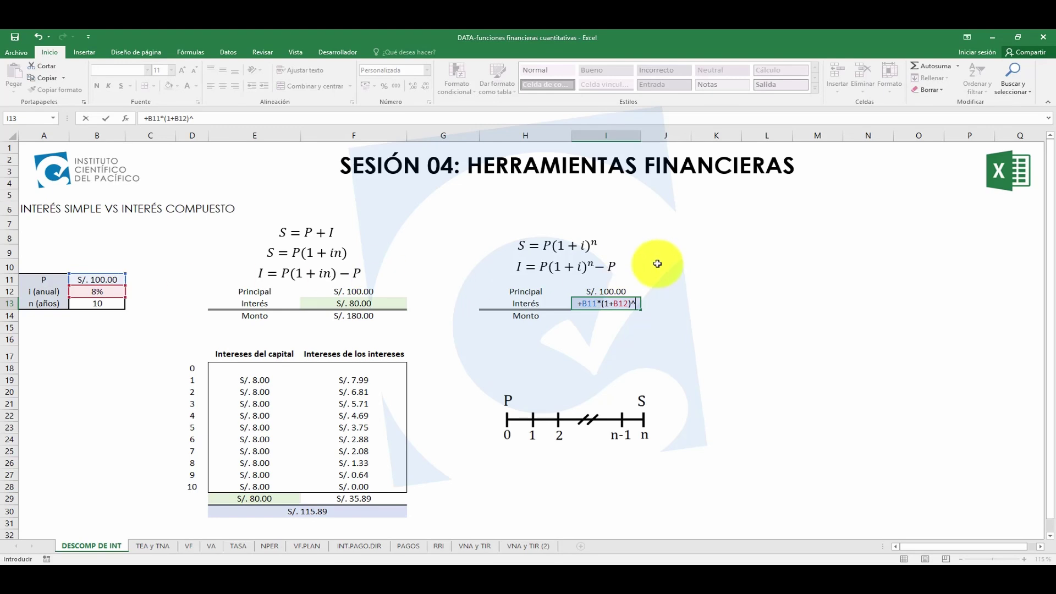
click(112, 304)
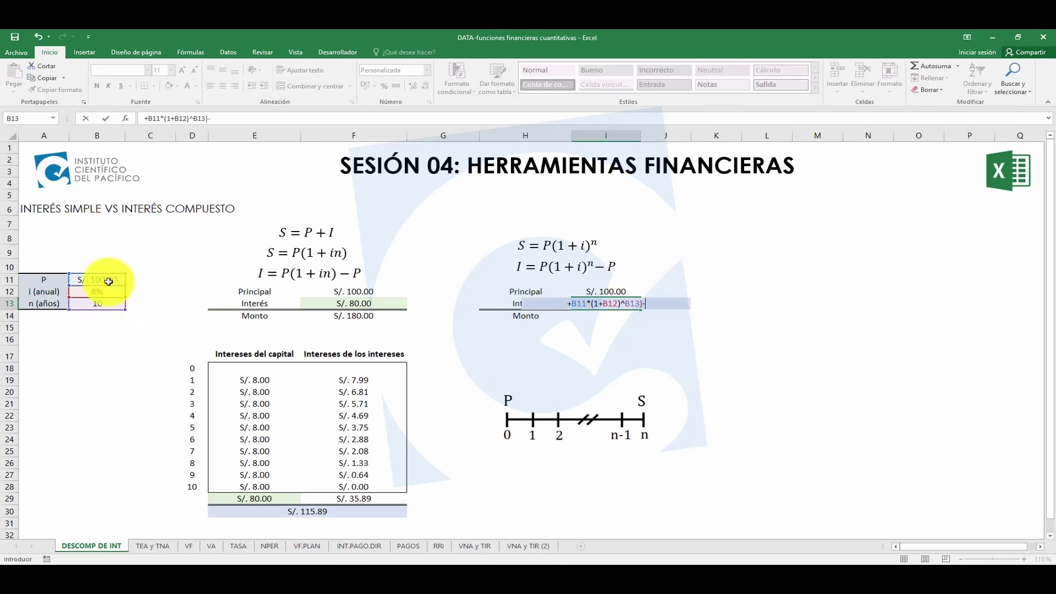
click(563, 304)
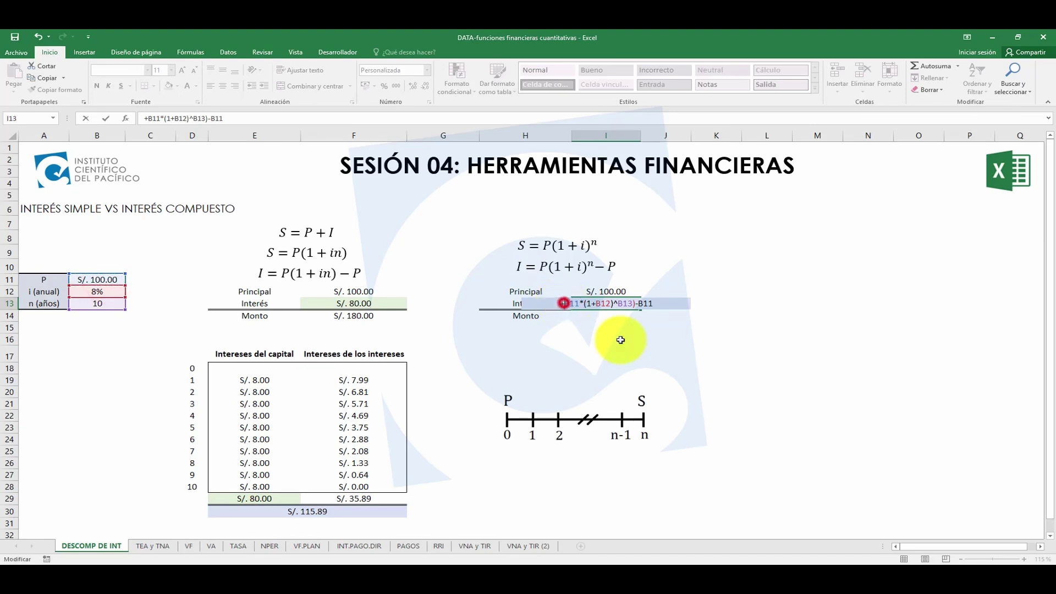
text(()
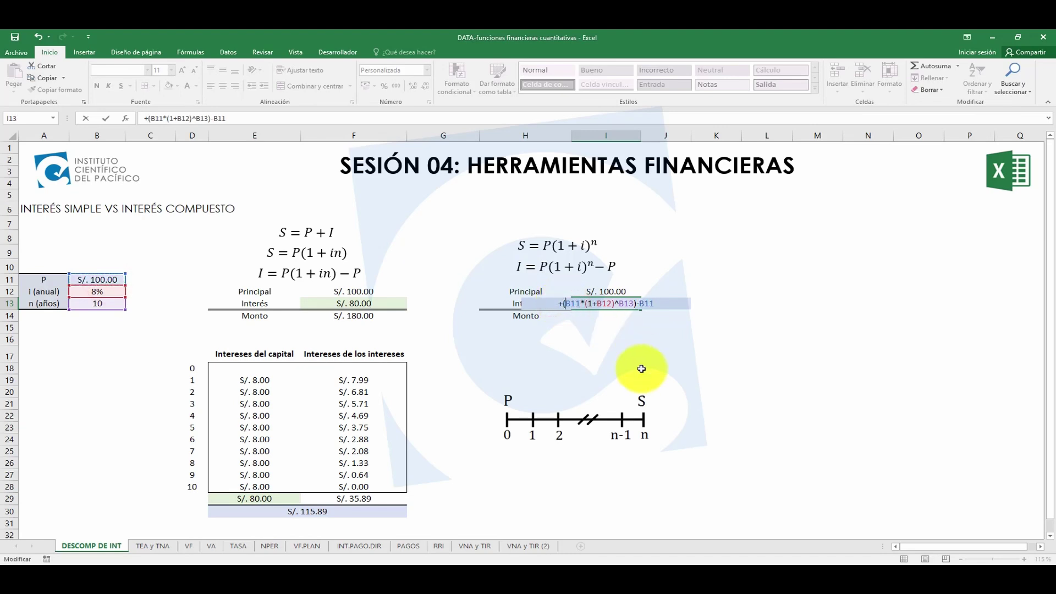
key(Return)
click(627, 304)
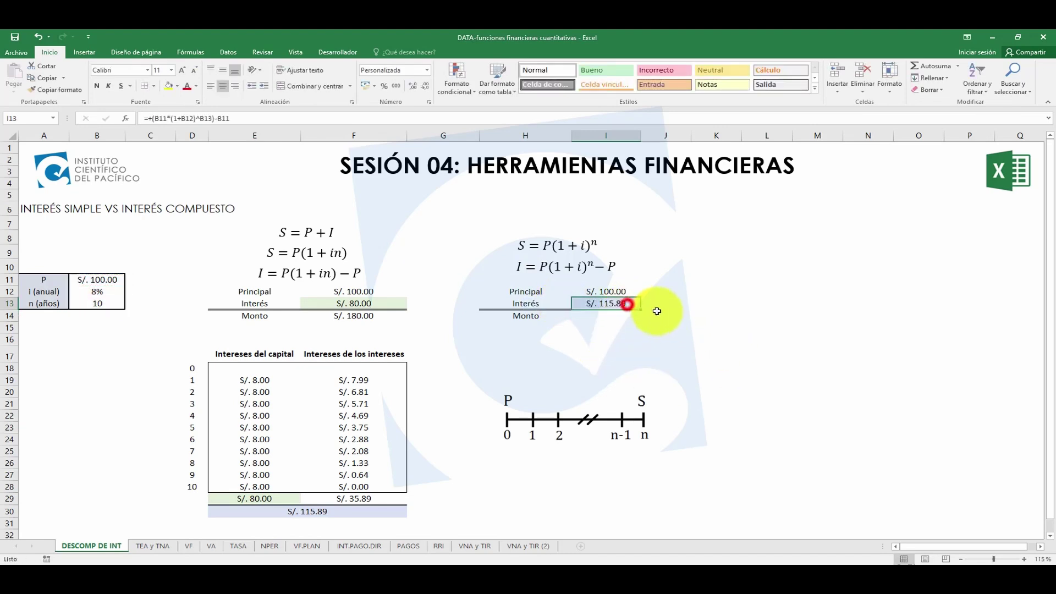
- Compare the combined interest in E30 with the compound Interés in I13, and review the two yearly interest columns behind it
click(618, 305)
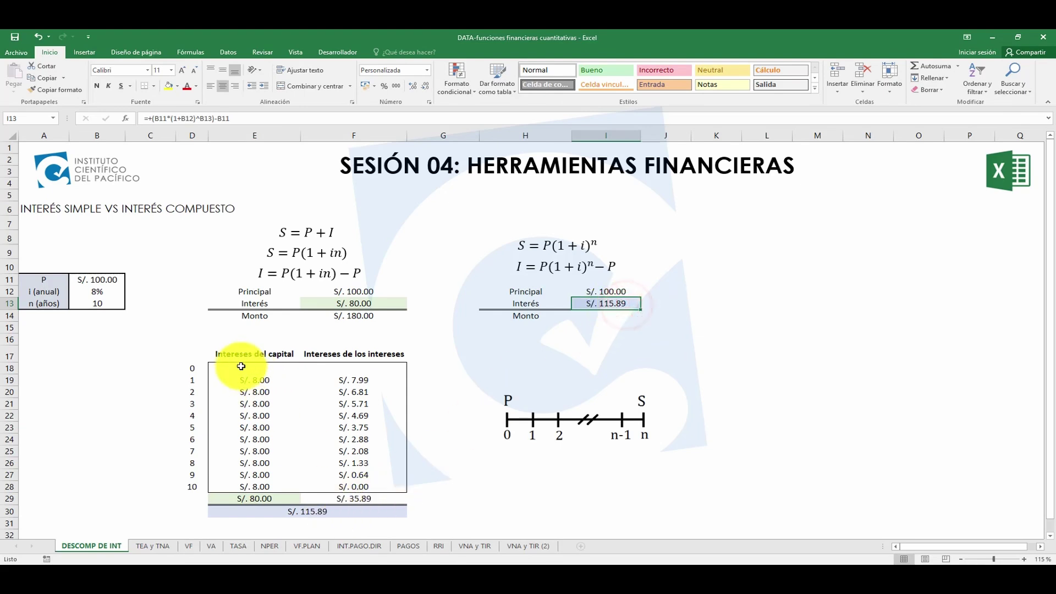
mouse_move(237, 359)
mouse_down()
mouse_move(314, 431)
mouse_move(330, 515)
mouse_up()
click(315, 511)
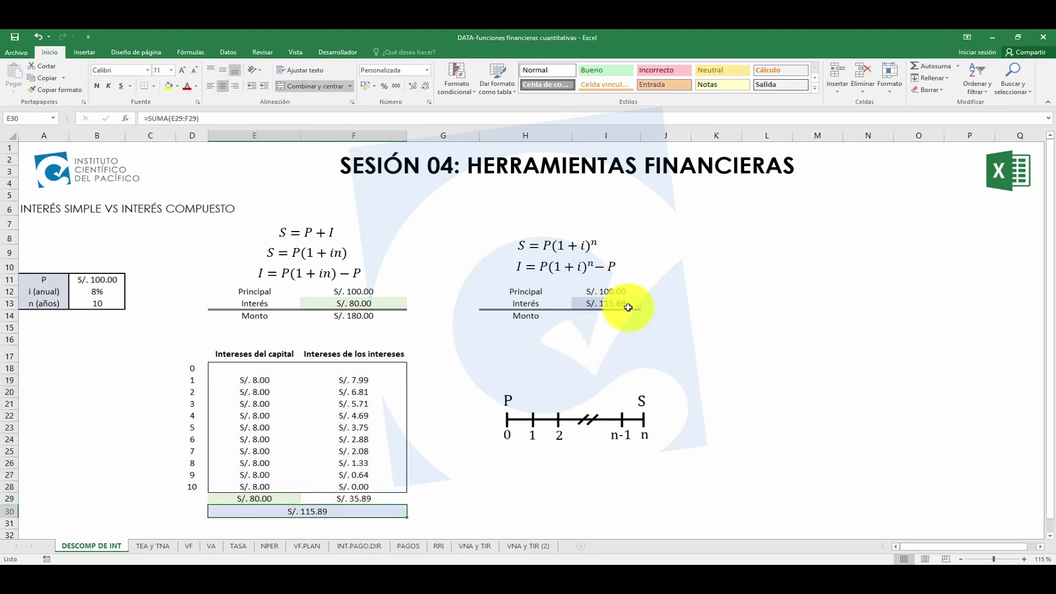
click(346, 507)
click(616, 306)
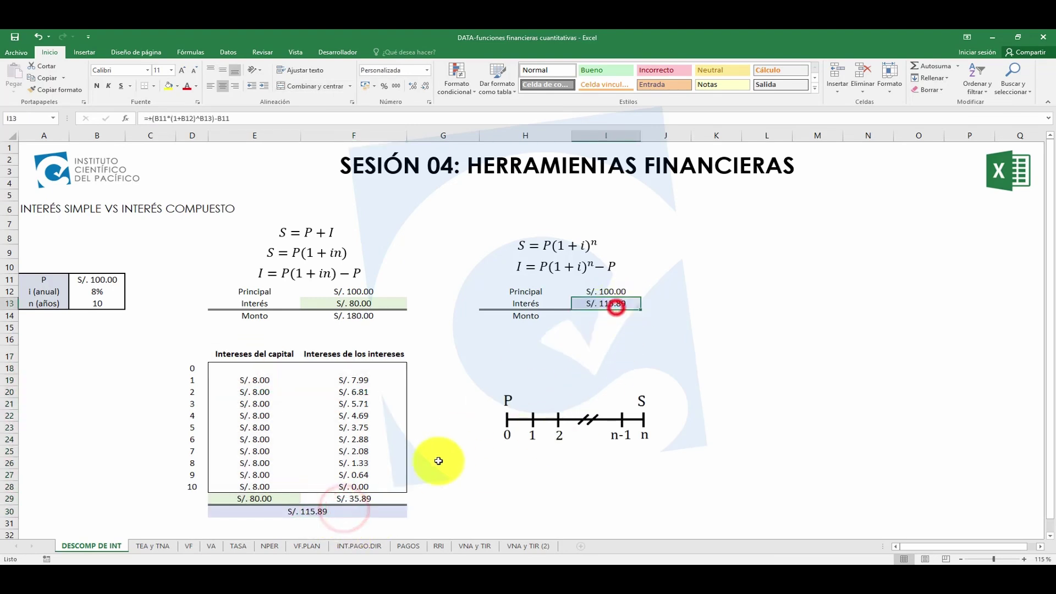
click(333, 511)
drag(244, 354, 220, 502)
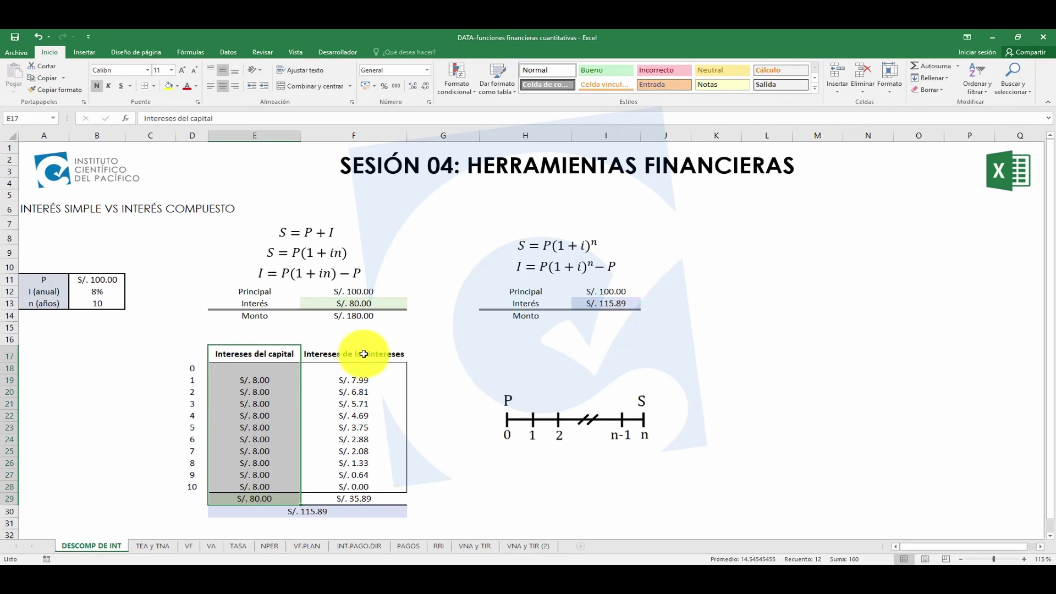
drag(355, 377, 349, 495)
drag(255, 380, 237, 499)
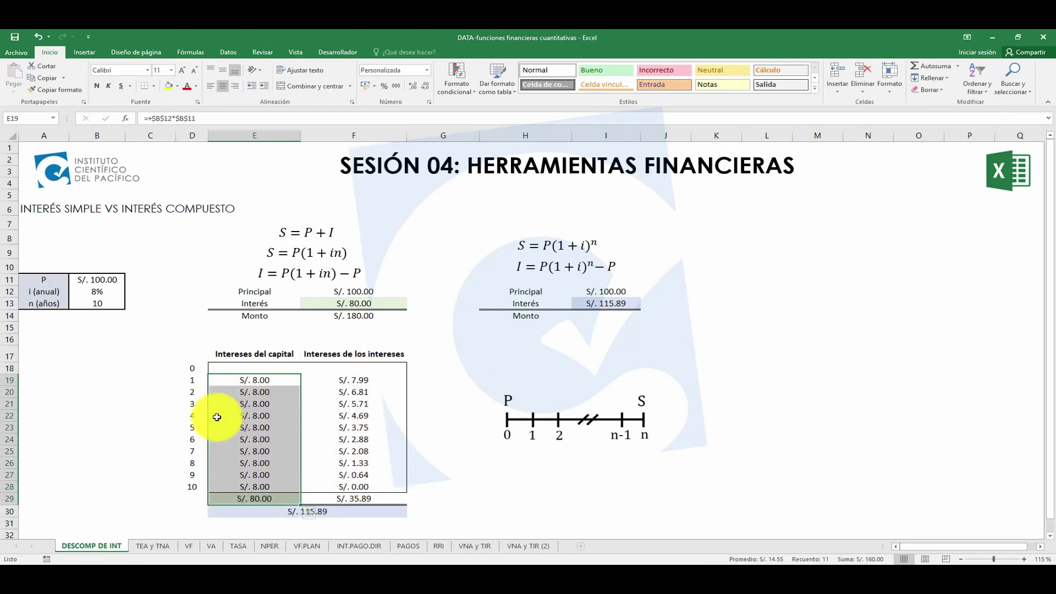
drag(348, 379, 354, 495)
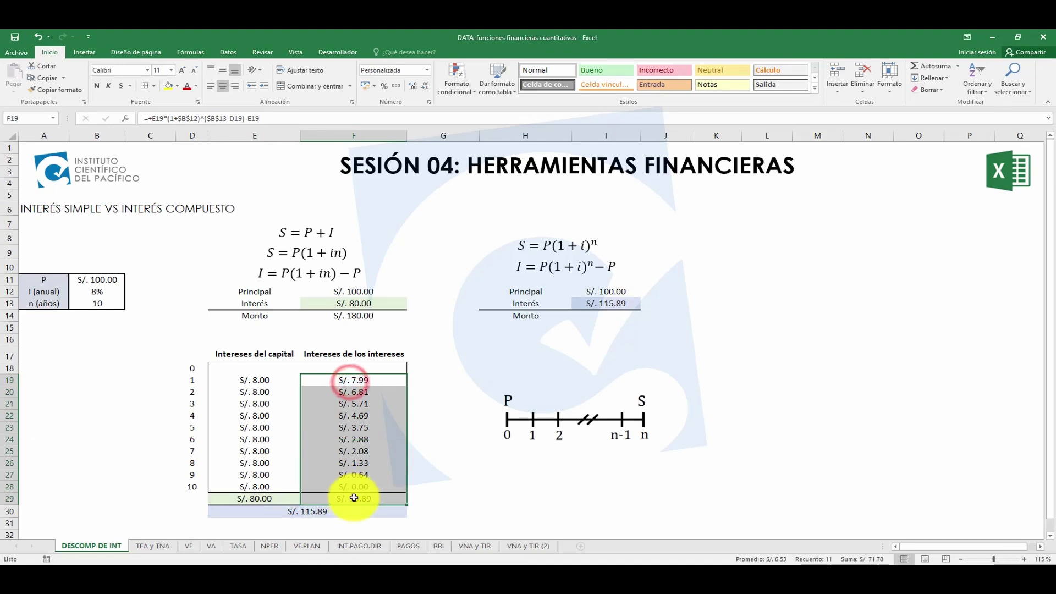
click(376, 497)
drag(373, 383, 363, 495)
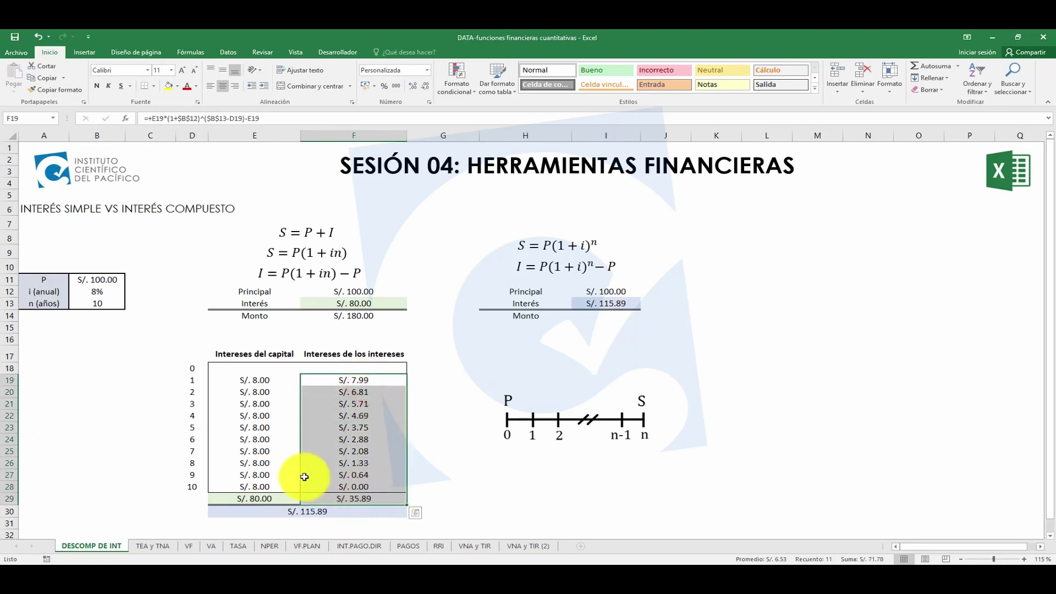
- Examine the yearly Intereses del capital in E19:E28 one by one, relating them to year 10 in D28
click(274, 380)
click(275, 392)
click(274, 404)
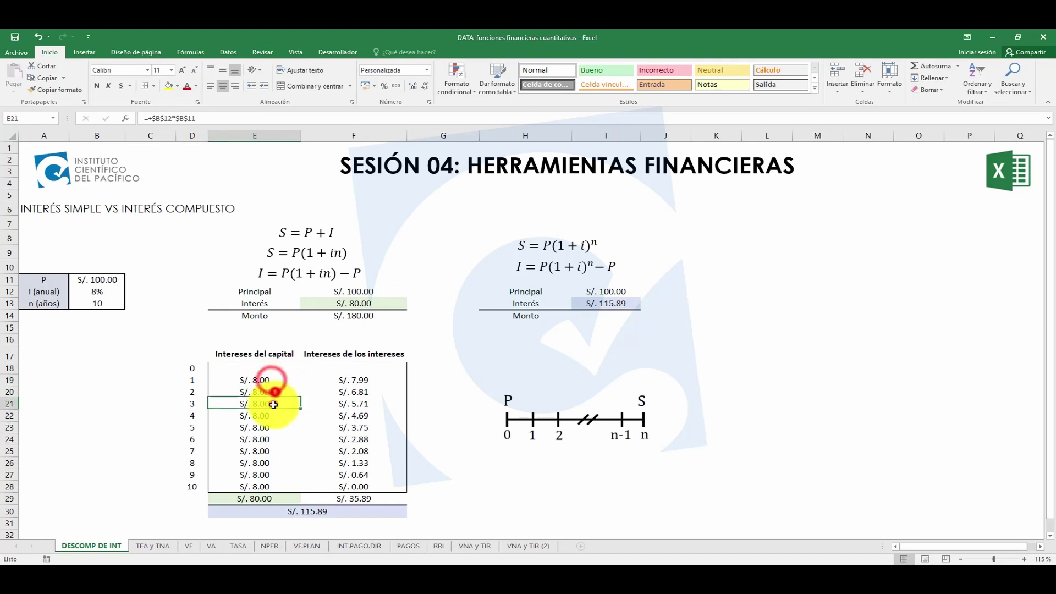
click(270, 423)
click(269, 435)
click(265, 449)
drag(263, 465, 262, 473)
click(261, 482)
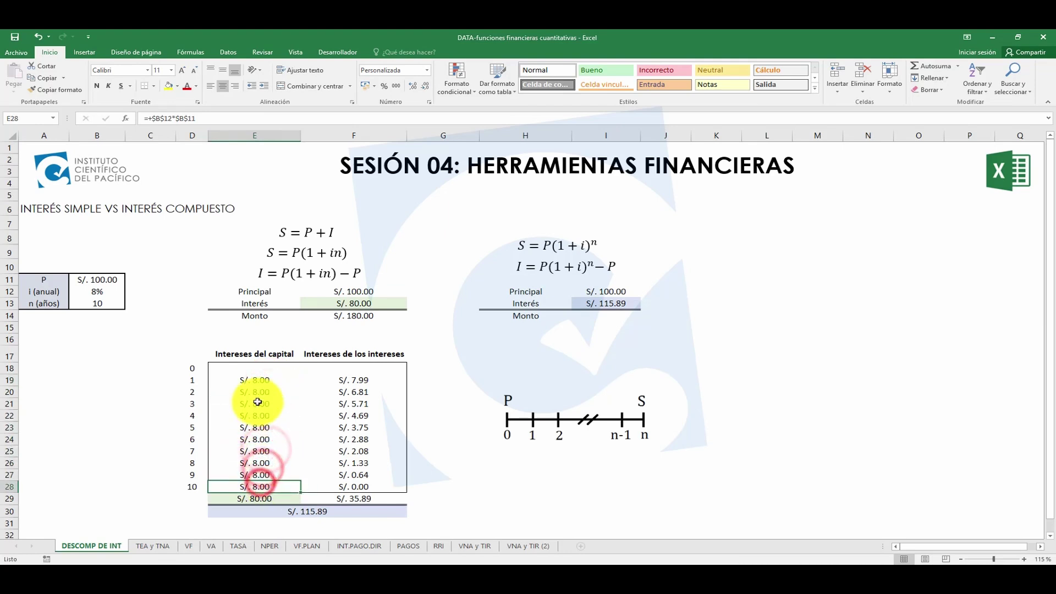
click(261, 383)
click(260, 395)
click(190, 488)
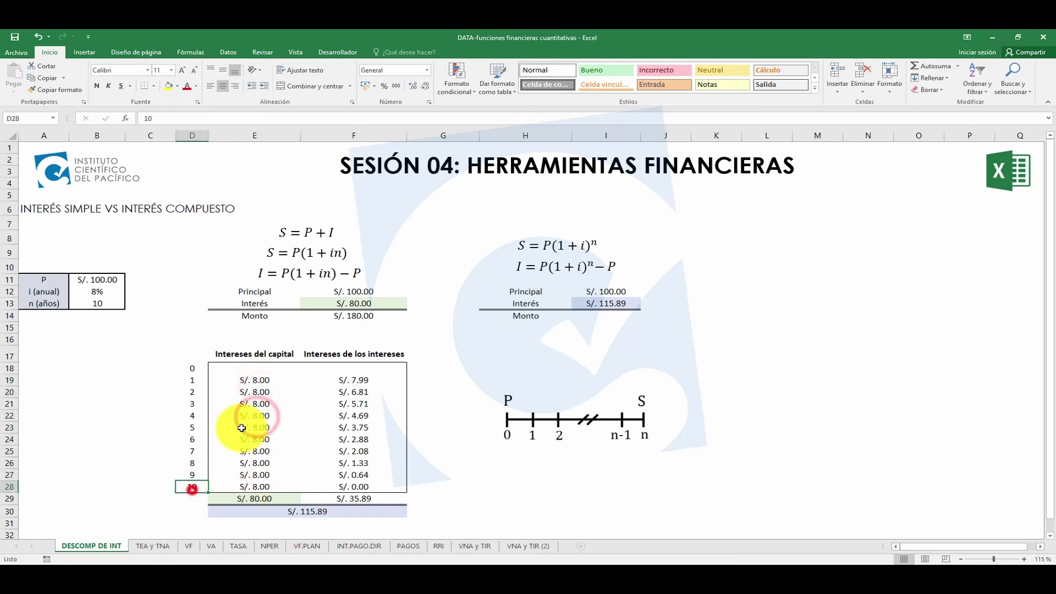
click(244, 379)
click(246, 391)
click(248, 402)
click(258, 379)
click(258, 390)
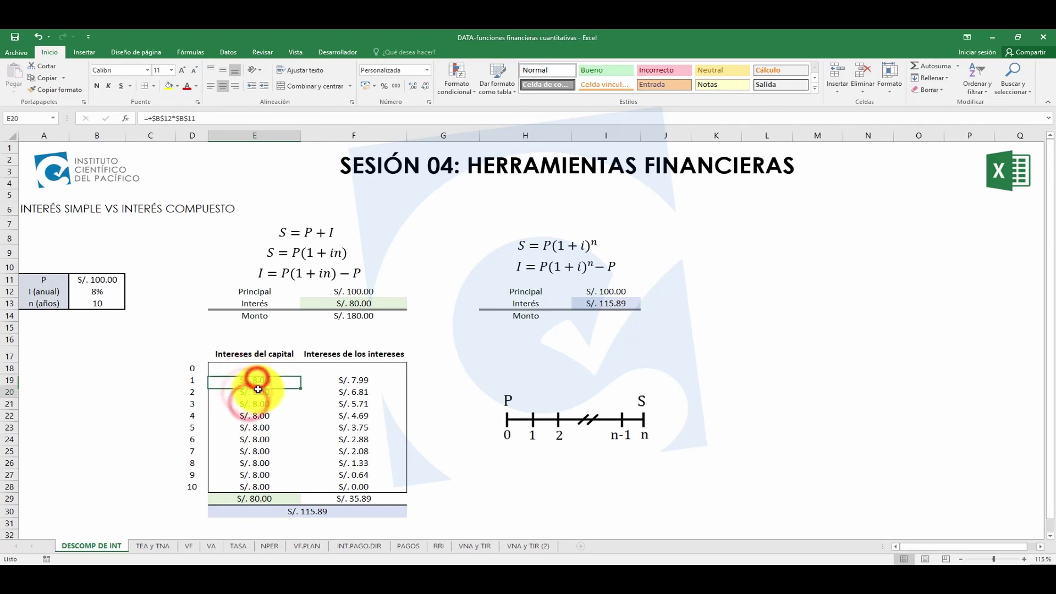
click(255, 402)
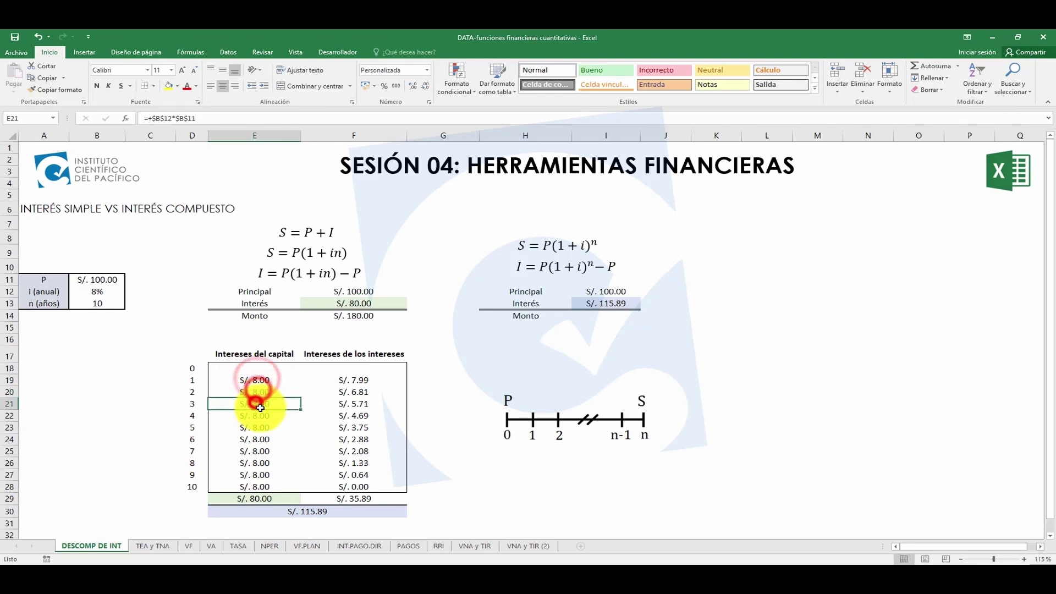
click(274, 381)
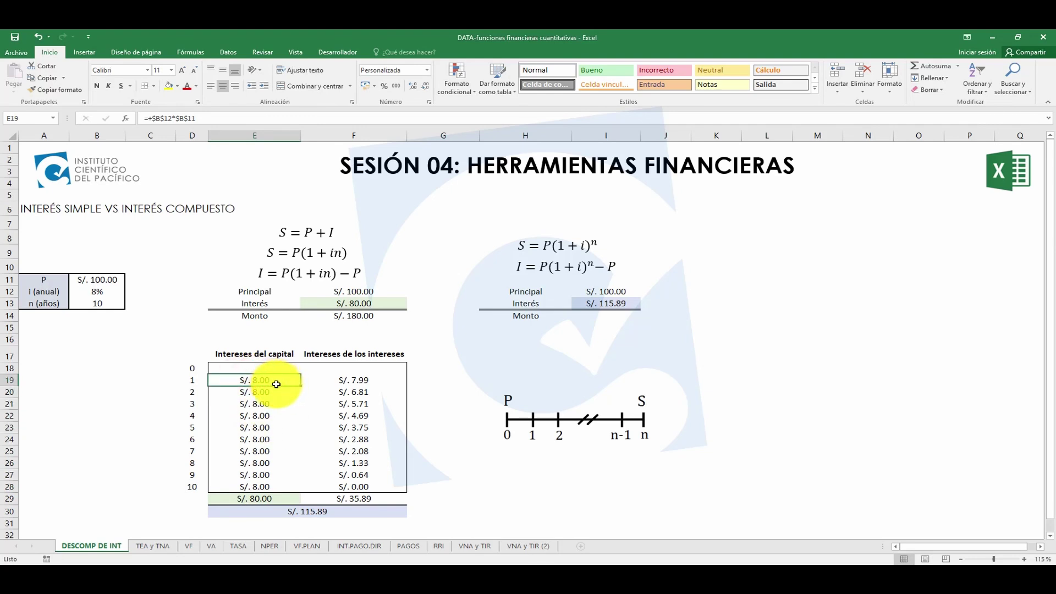
click(189, 489)
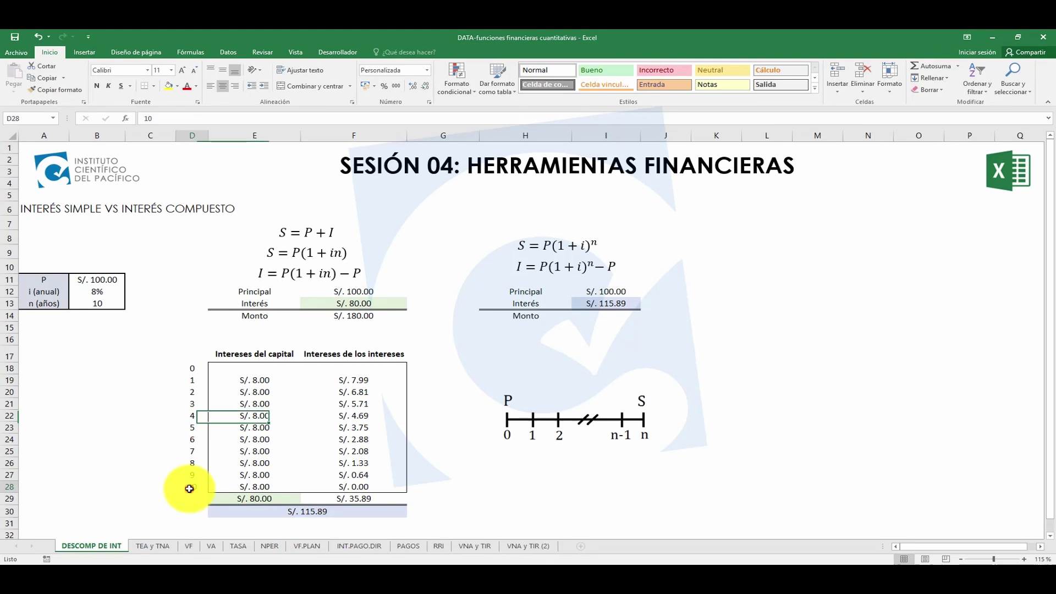
- Review the Intereses de los intereses from year 1 to 10, and check the combined total in E30 against I13
click(351, 383)
drag(353, 475, 344, 488)
click(313, 513)
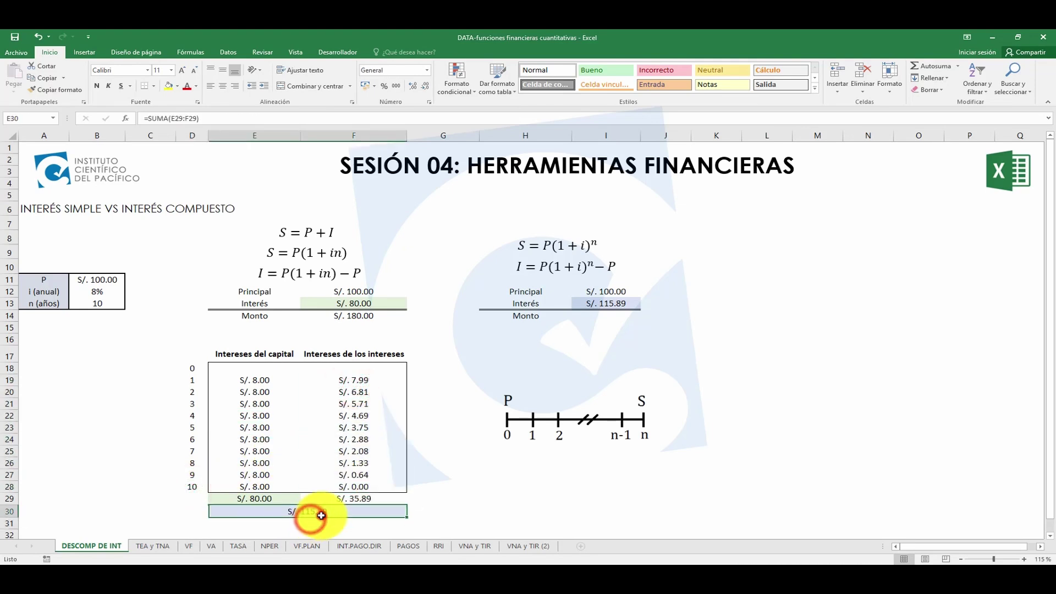
click(608, 306)
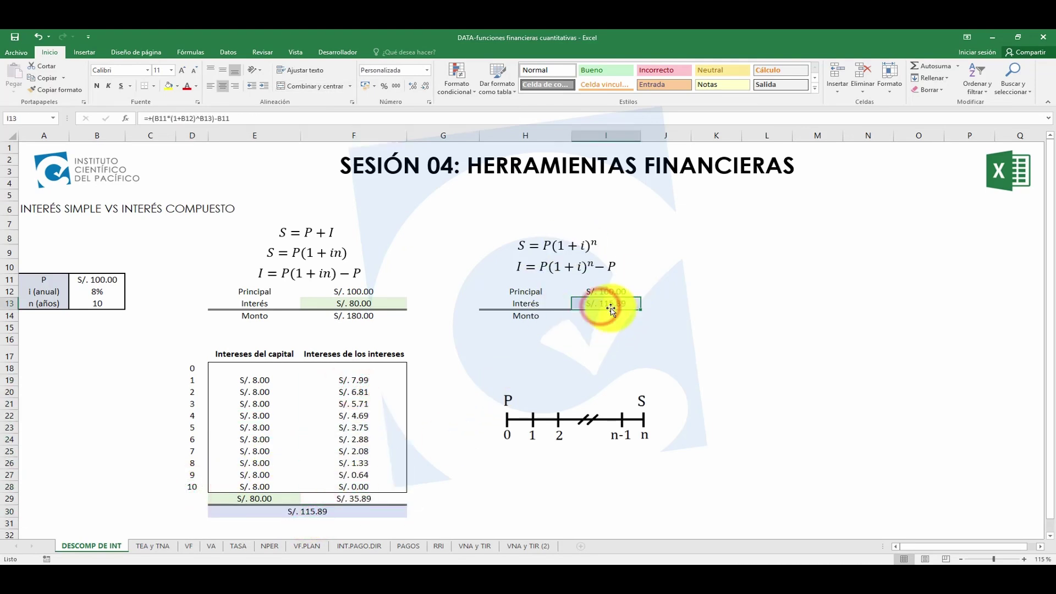
- Calculate the compound Monto in I14 with the formula +B11*(1+B12)^B13
click(624, 315)
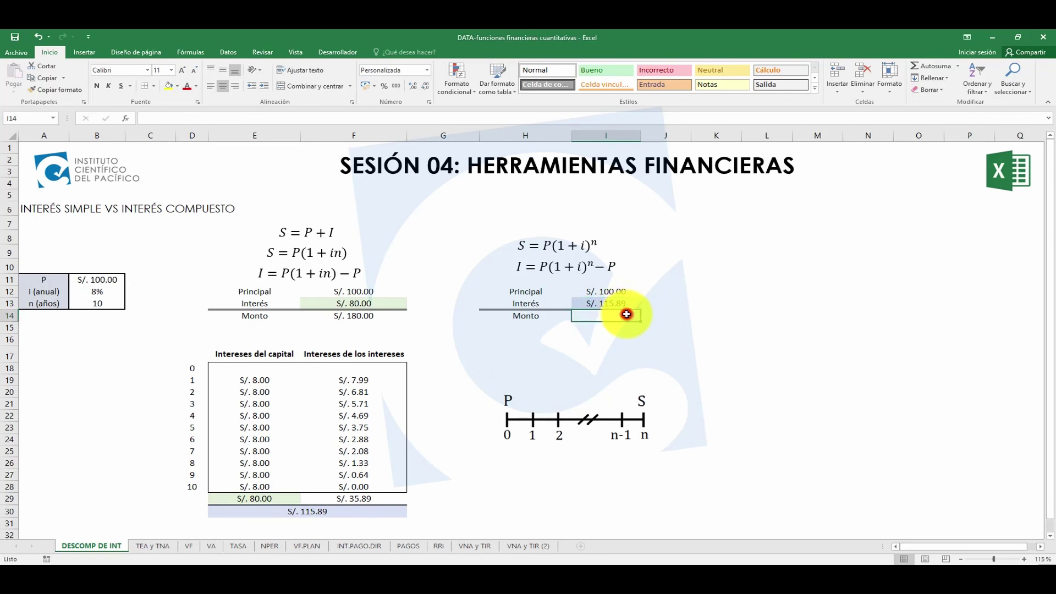
text(+)
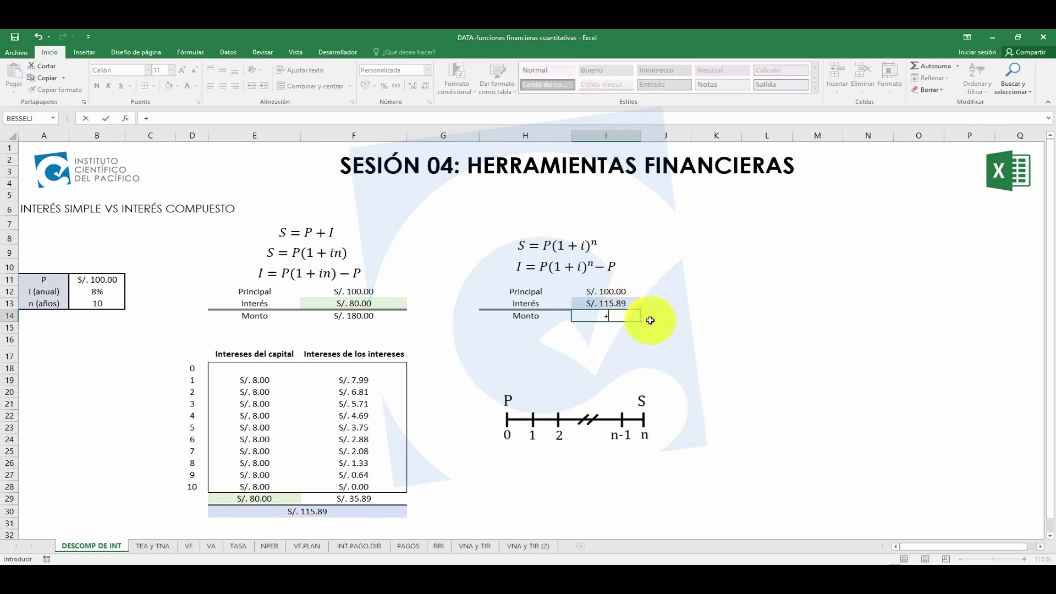
click(114, 280)
text(*)
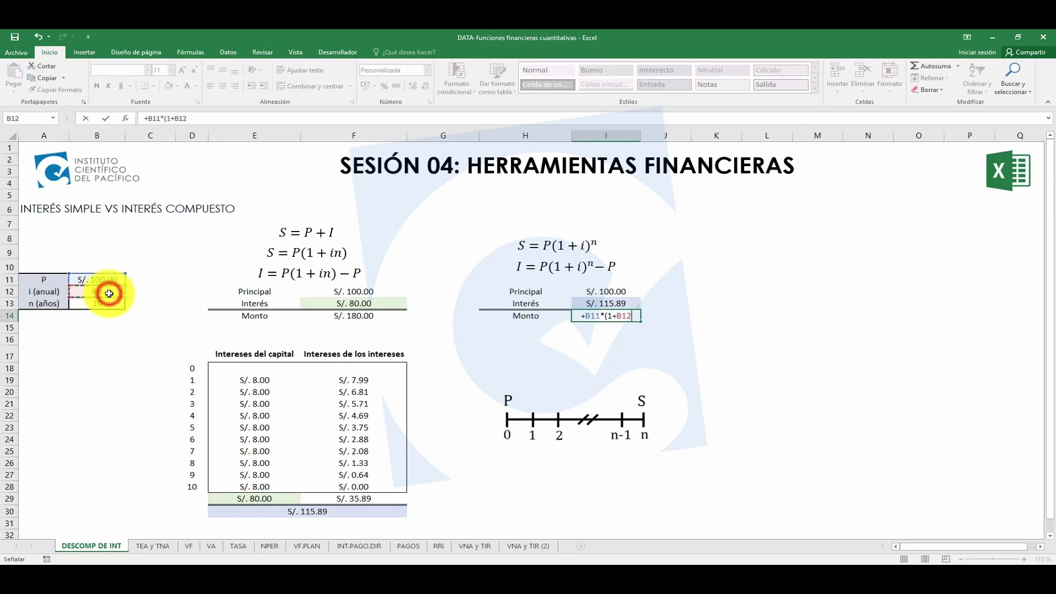
text())
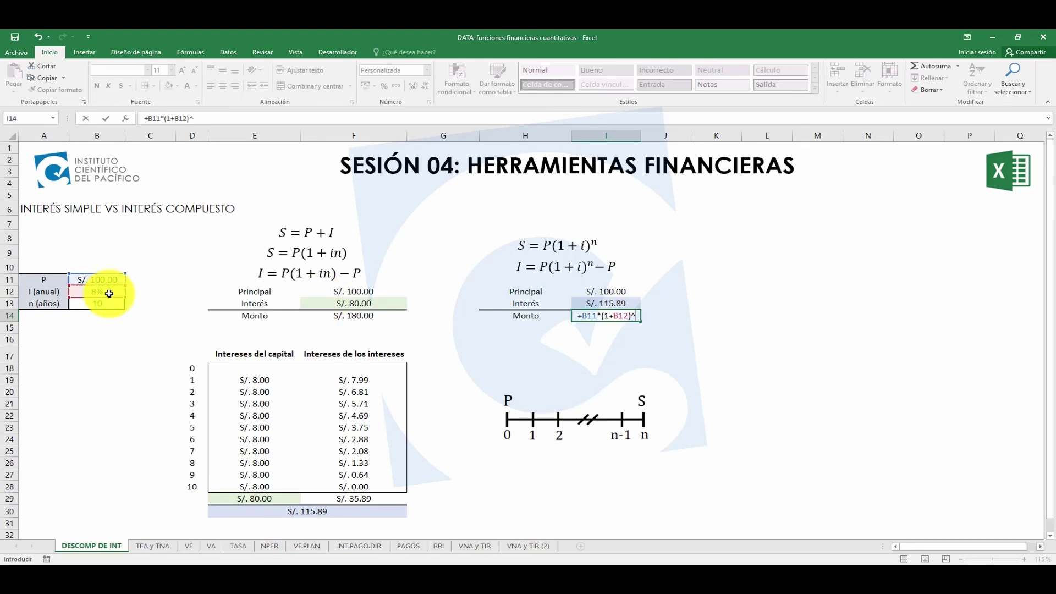
text(^)
click(105, 304)
key(Return)
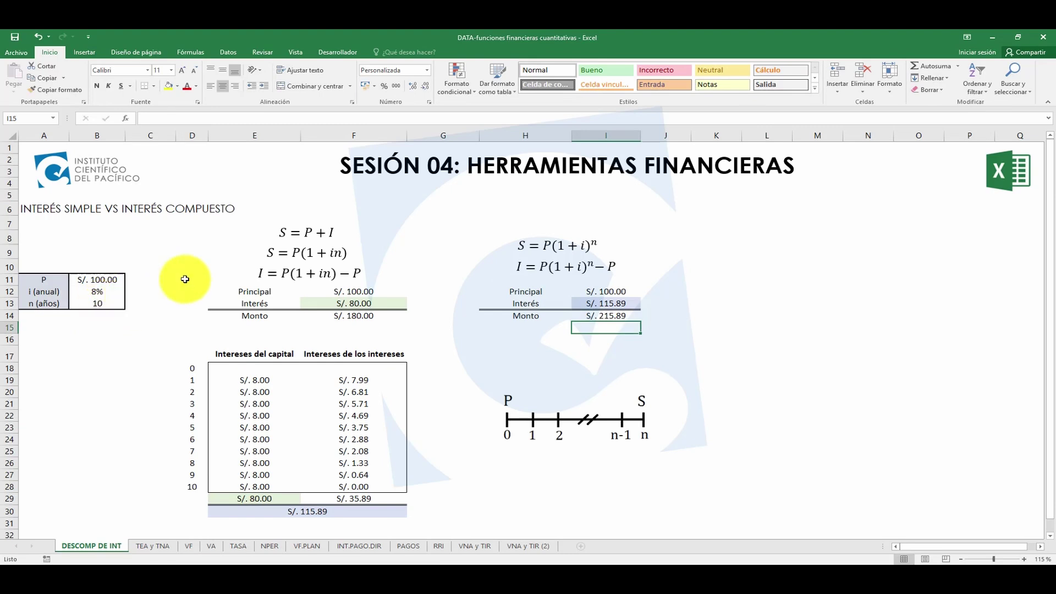
- Check the Monto in I14 against the sum of I12:I13, and move the P-to-S timeline picture slightly up and left
click(628, 313)
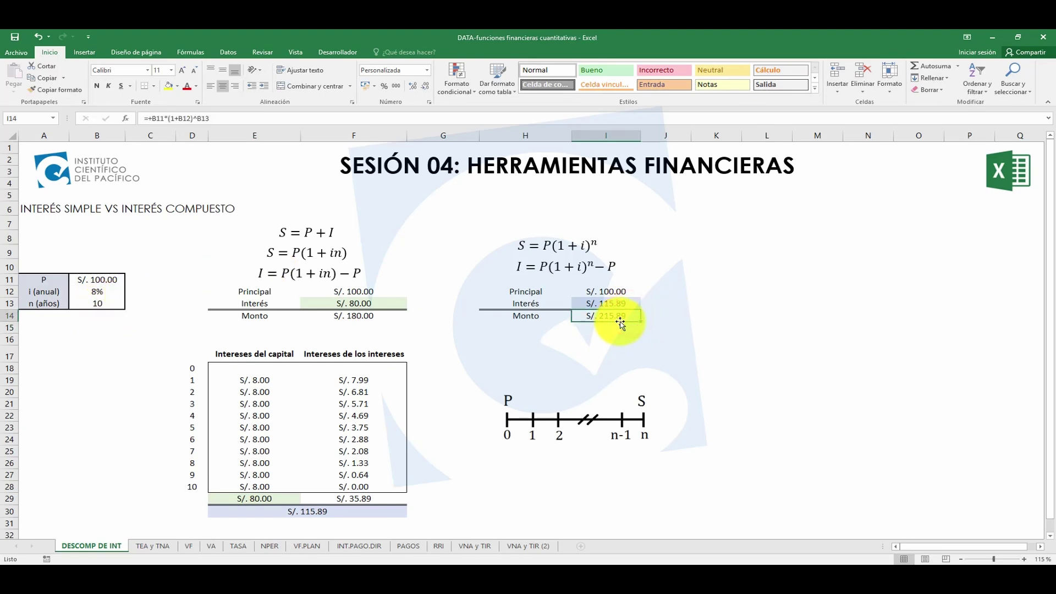
drag(622, 291, 620, 300)
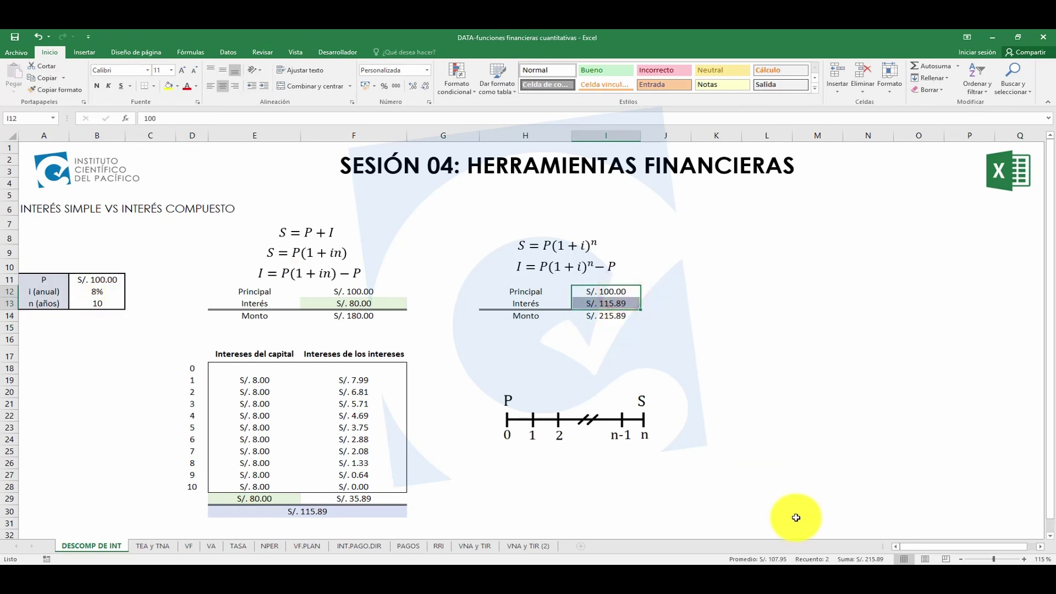
click(766, 353)
drag(552, 427, 538, 416)
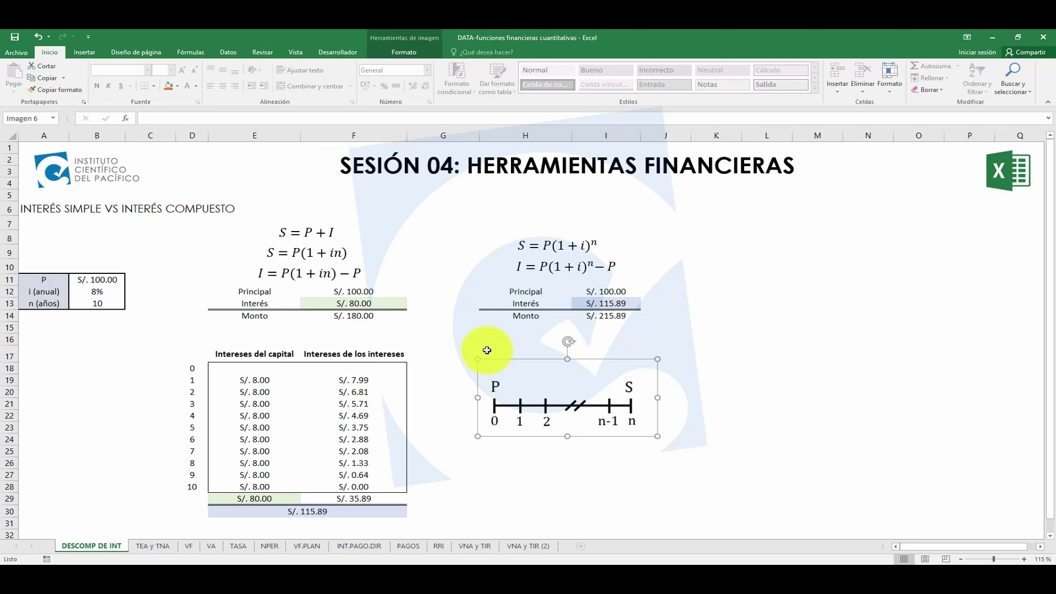
- Review the Intereses del capital in E19:E28, relating them to the annual rate in B12 and the total in E29
click(263, 380)
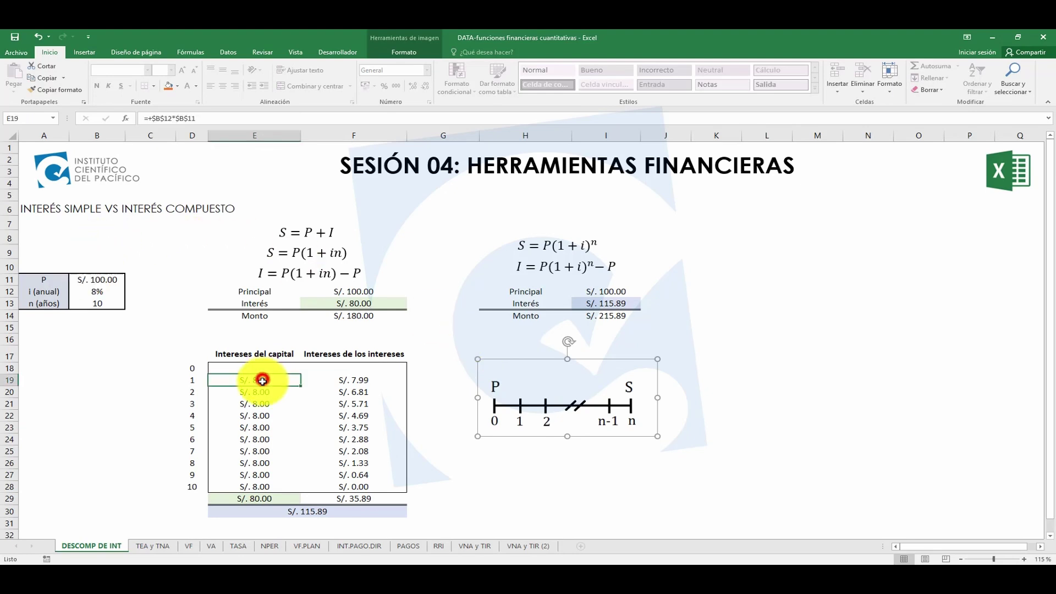
click(99, 291)
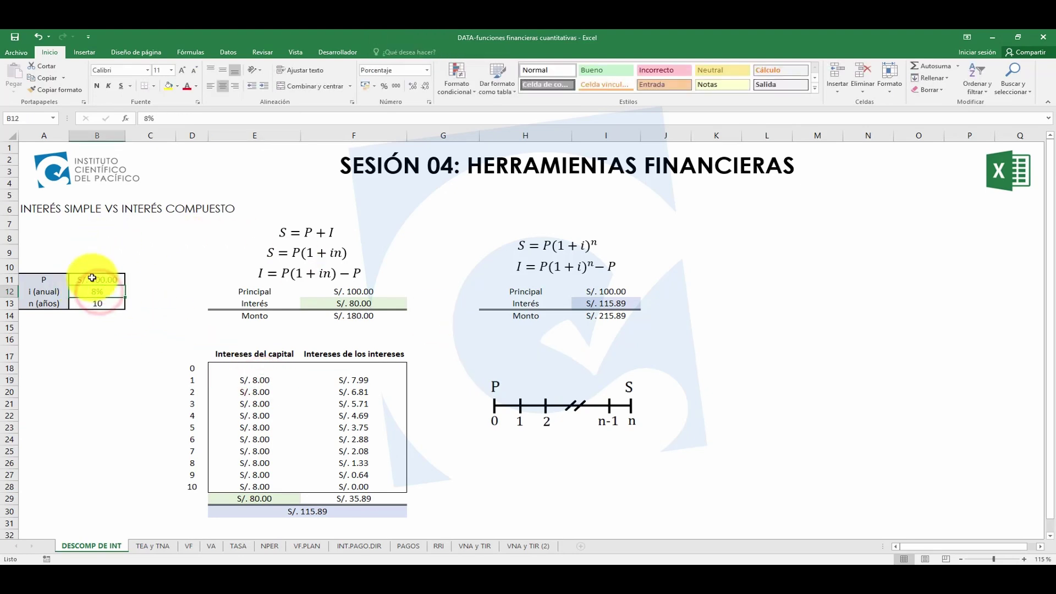
click(255, 381)
click(258, 394)
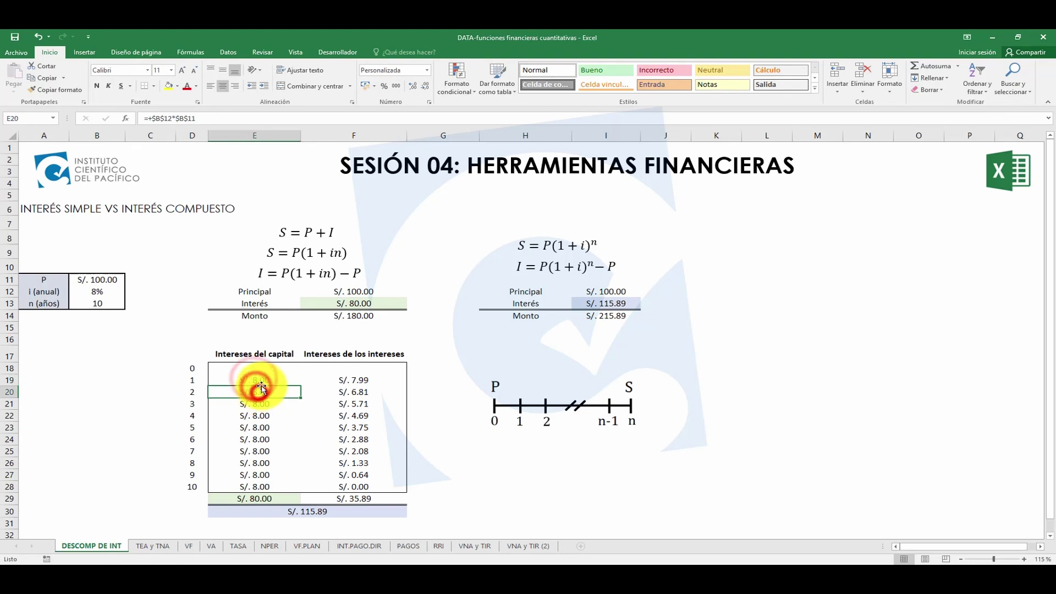
click(256, 416)
click(252, 437)
click(245, 473)
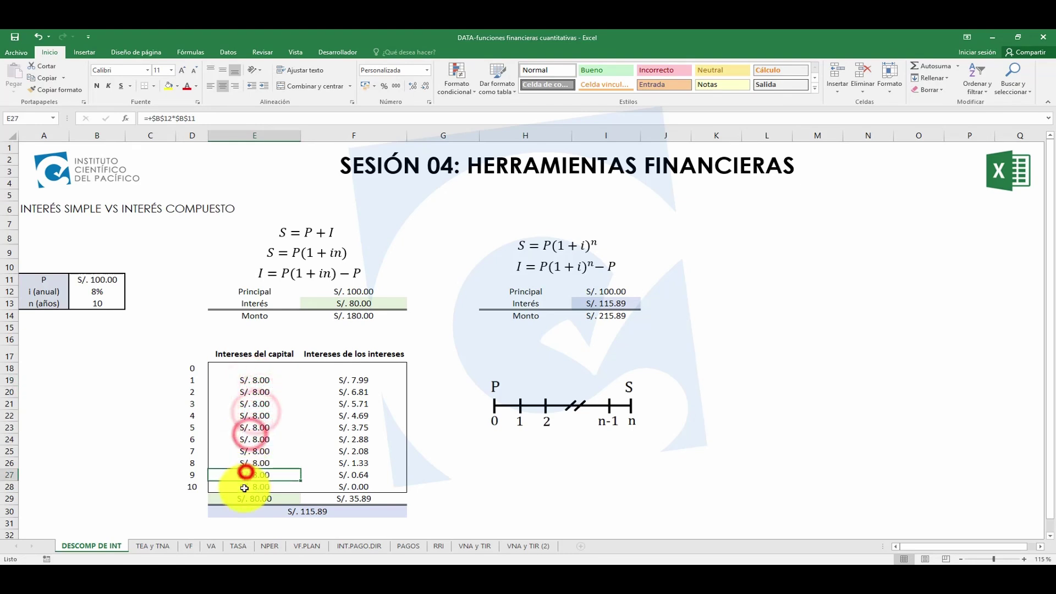
click(245, 487)
drag(249, 384, 248, 484)
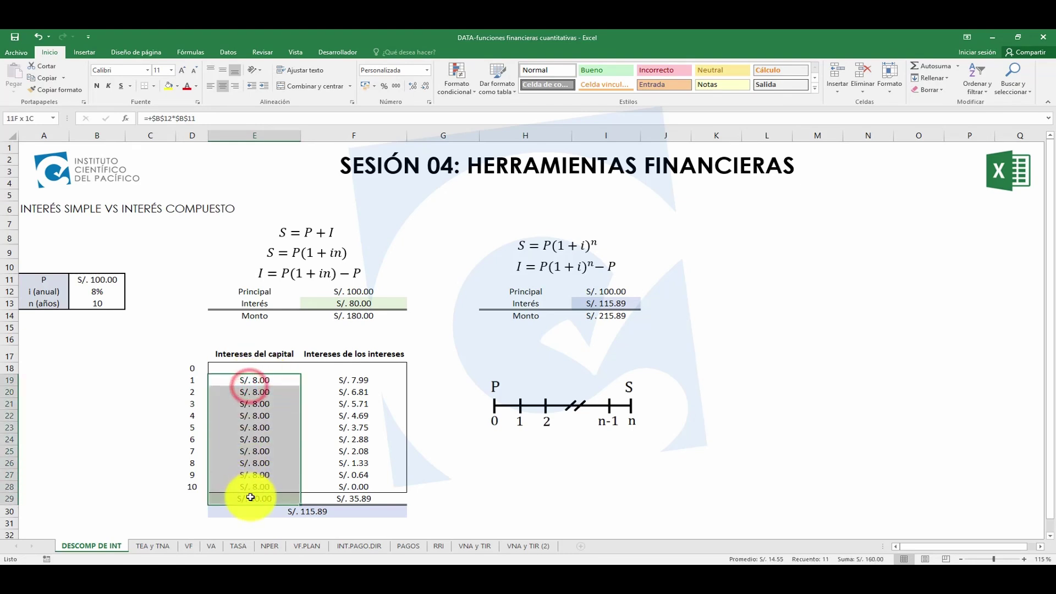
click(254, 499)
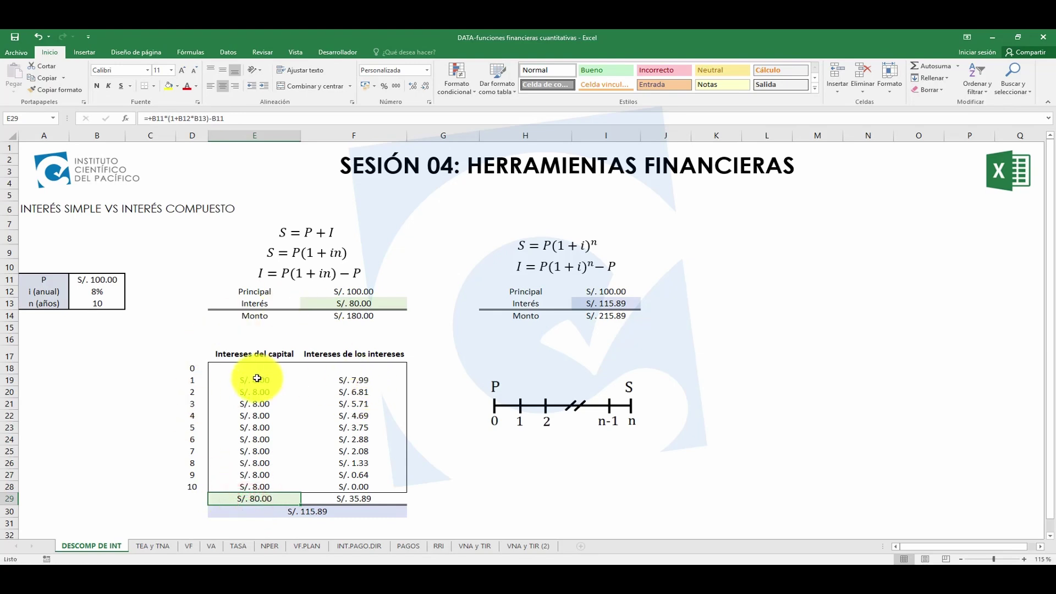
drag(257, 379, 261, 497)
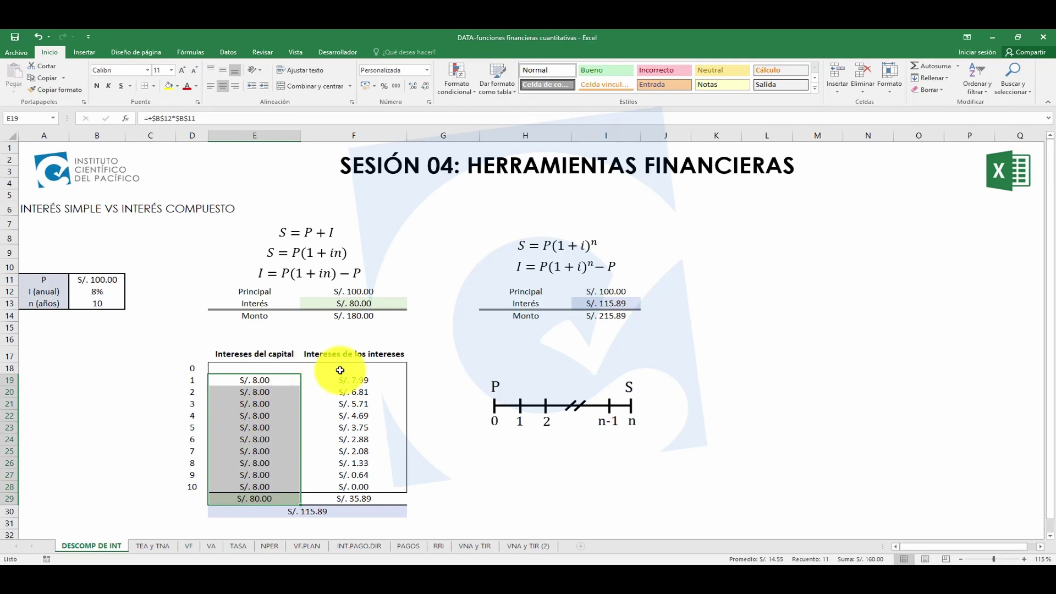
- Examine the Intereses de los intereses, tracing year 1's capital interest in E19 through year 10 to its interest in F19
click(365, 380)
click(369, 402)
click(369, 426)
click(360, 453)
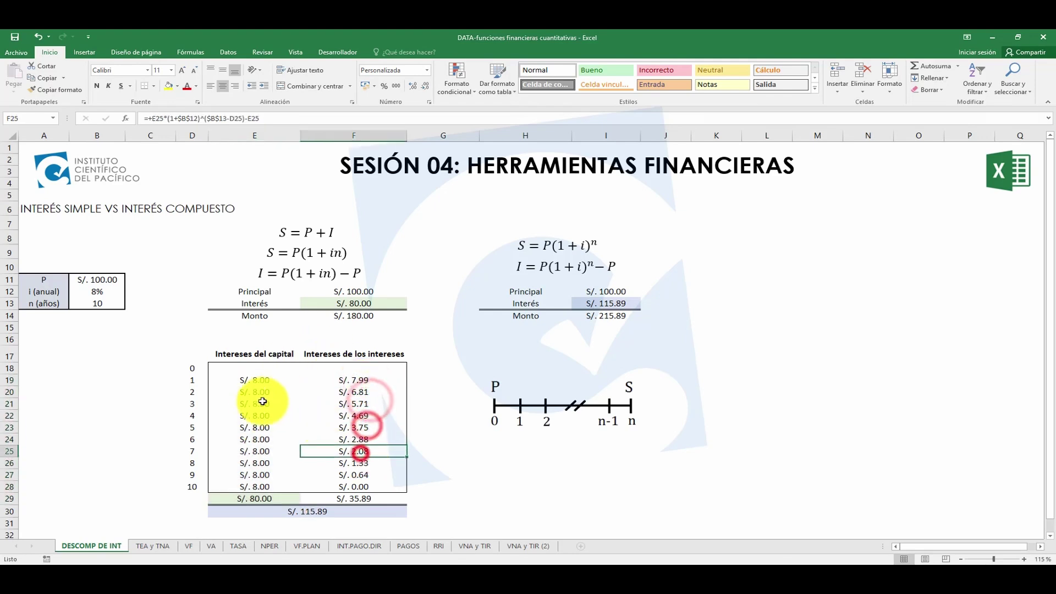
click(268, 382)
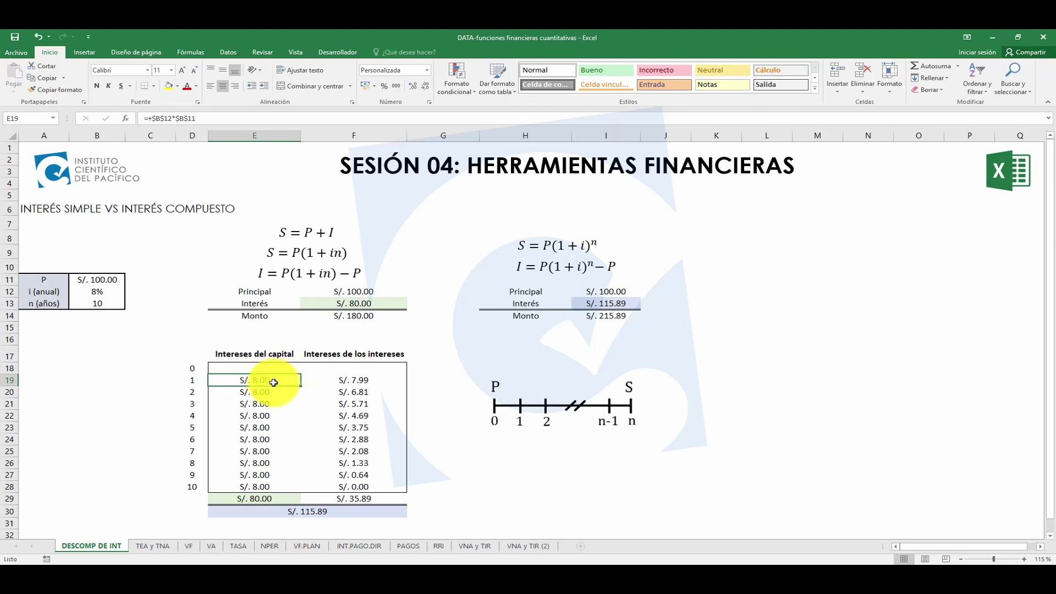
click(189, 486)
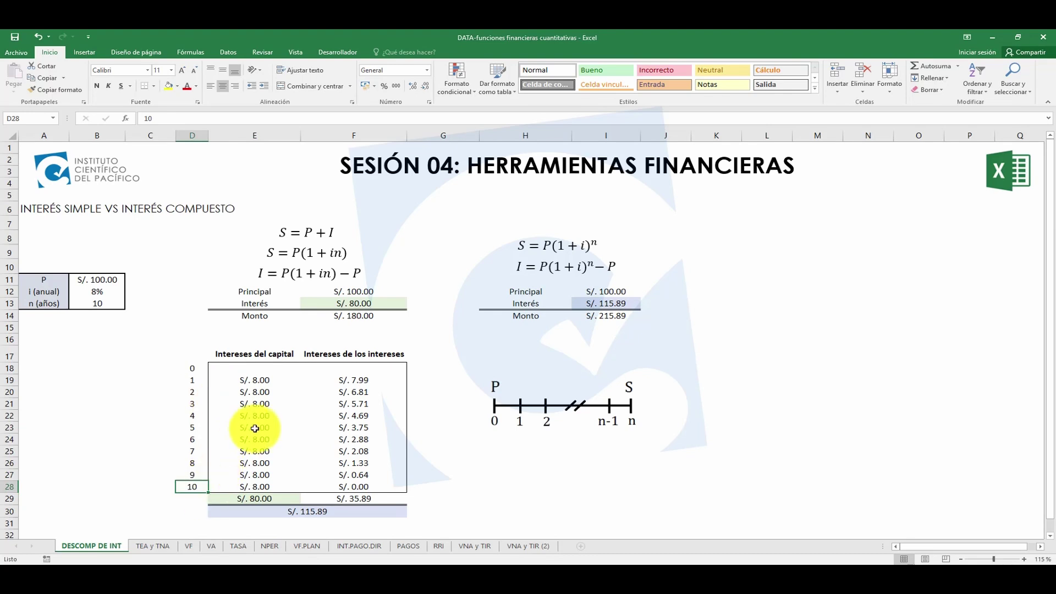
click(252, 380)
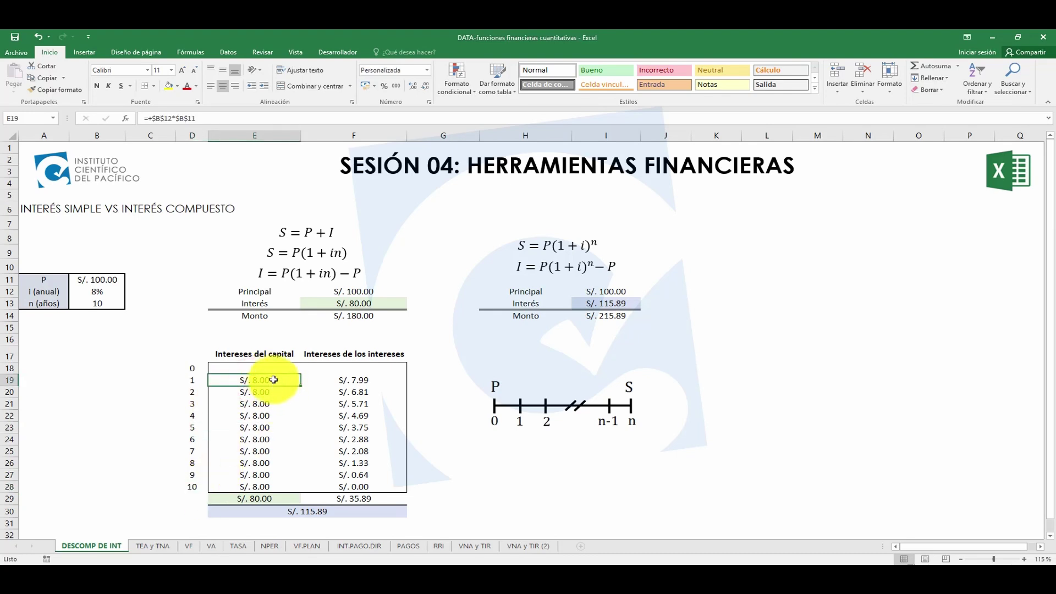
click(355, 379)
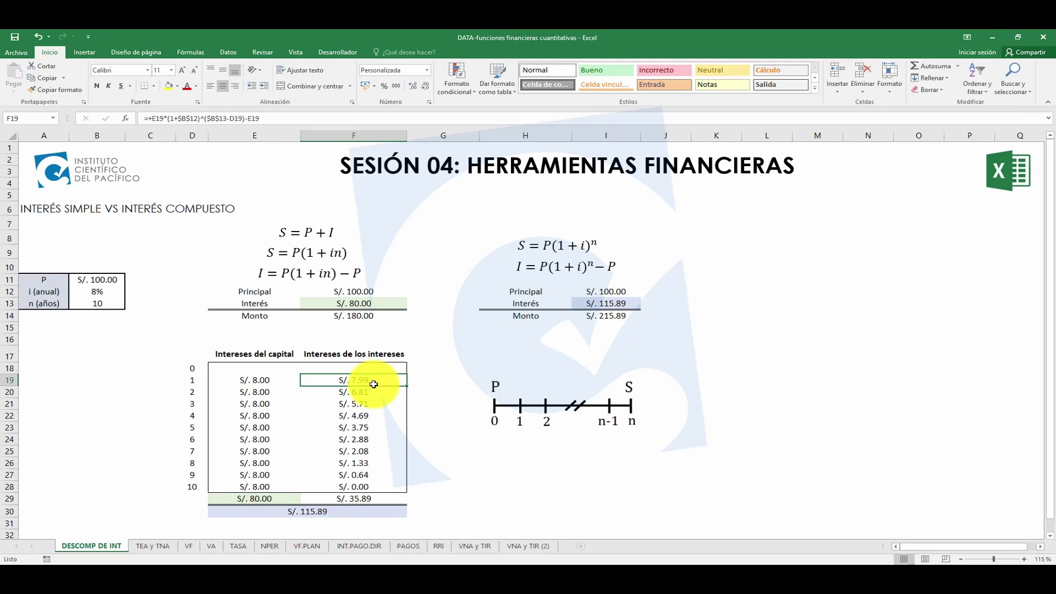
- Trace the year 7 capital interest in E25 to the interest it generates in F25
click(256, 415)
click(256, 439)
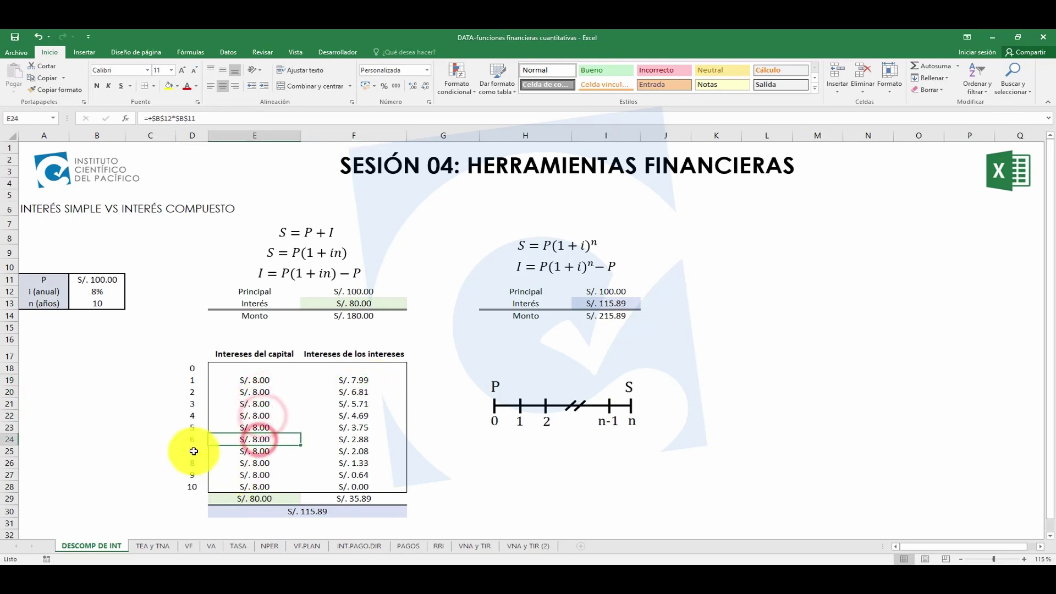
click(233, 449)
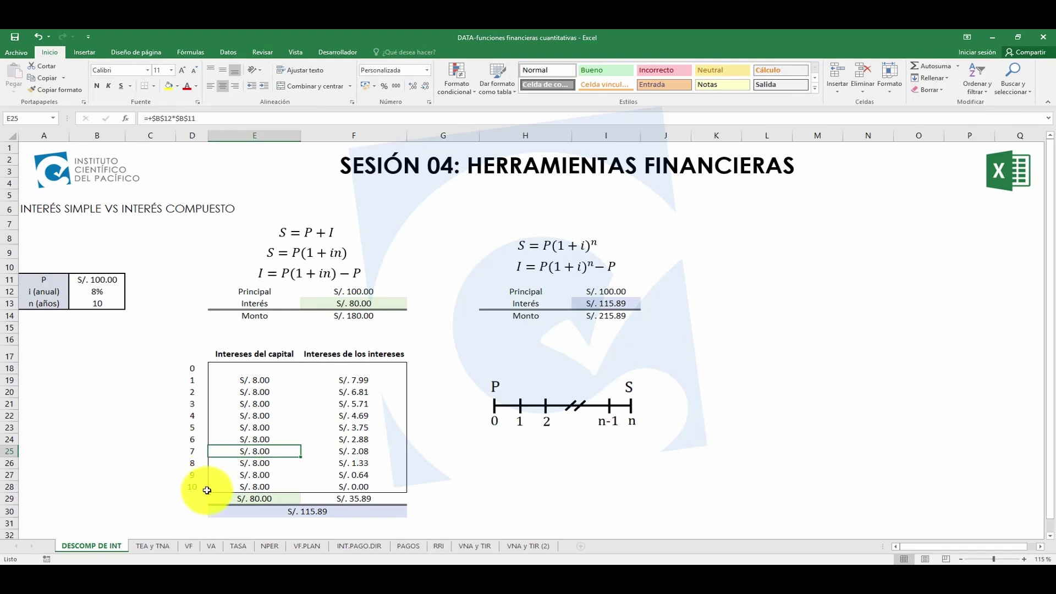
click(358, 452)
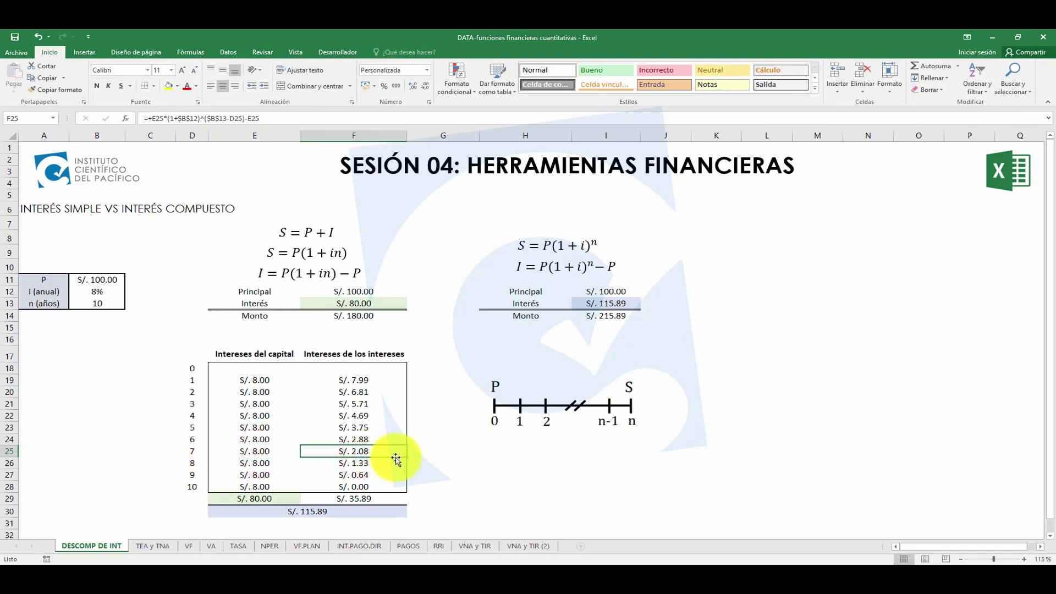
- Check F19:F28 against its total in F29, and relate the totals in E29 and F29 to the combined interest in E30
drag(360, 380, 358, 488)
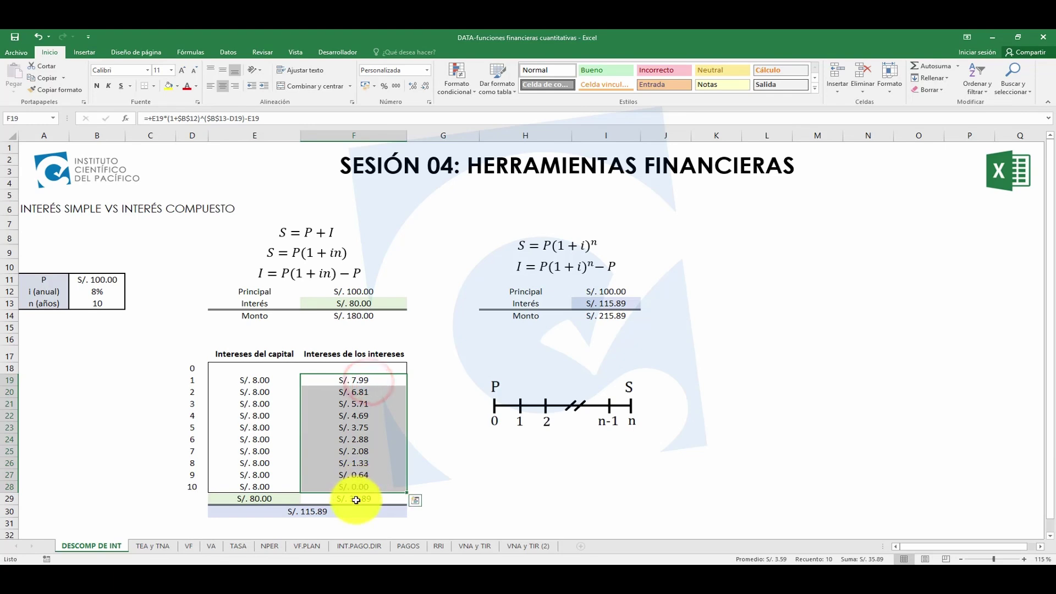
click(356, 500)
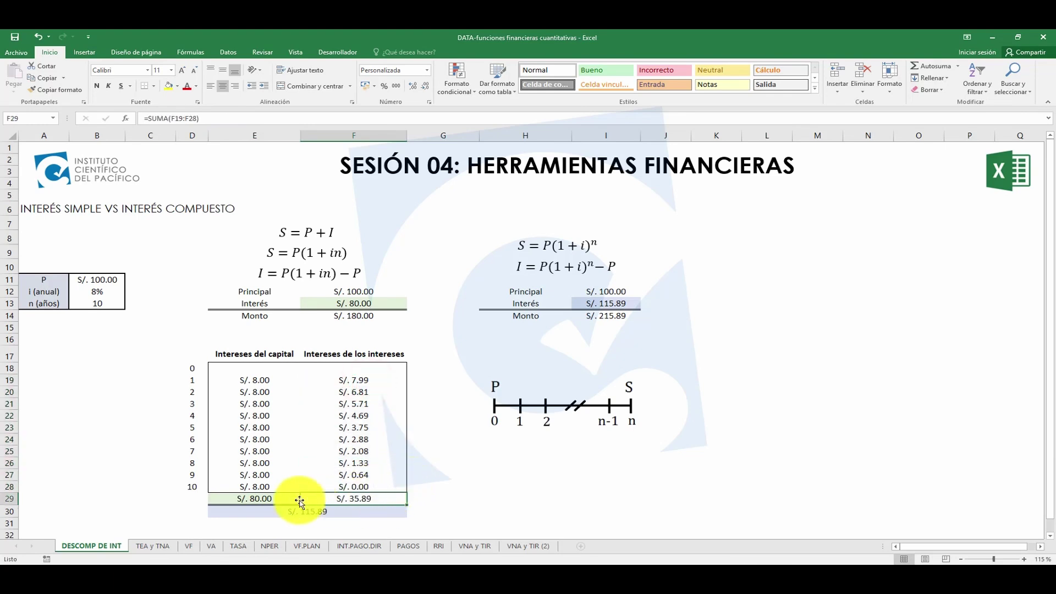
click(276, 502)
click(314, 503)
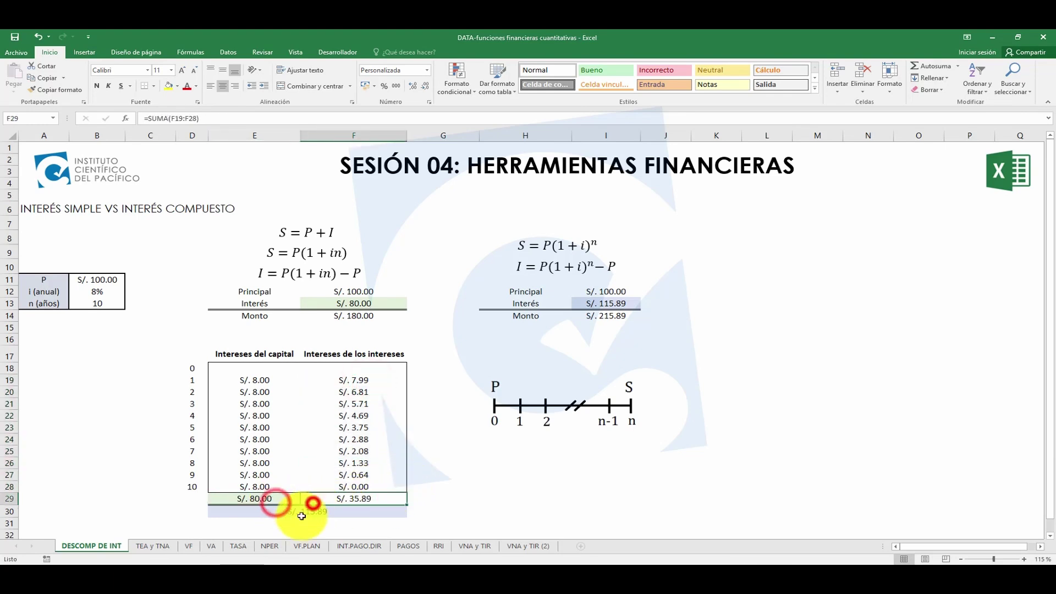
click(278, 498)
click(324, 499)
click(318, 511)
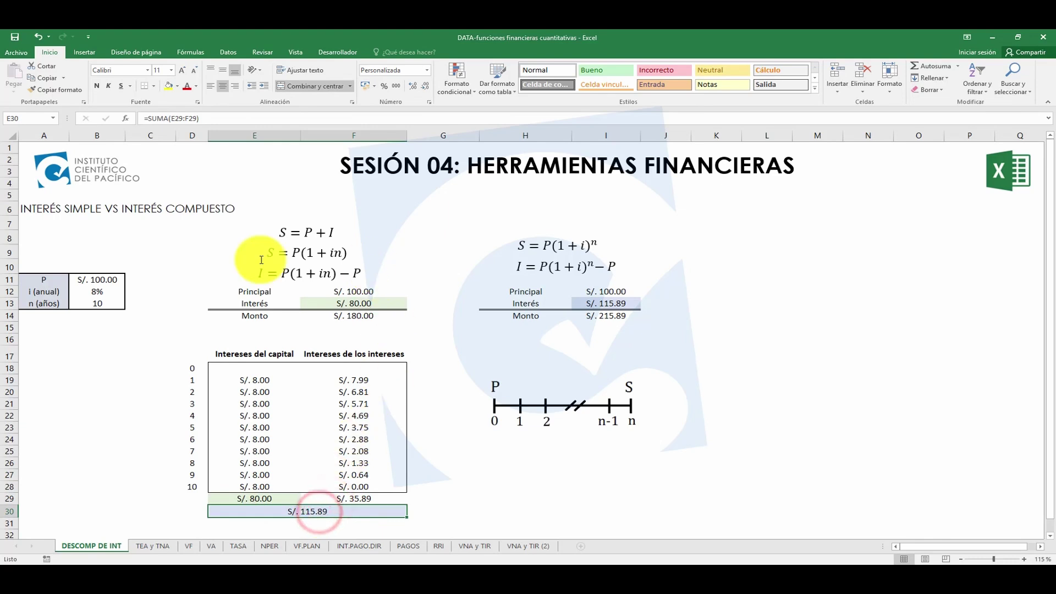